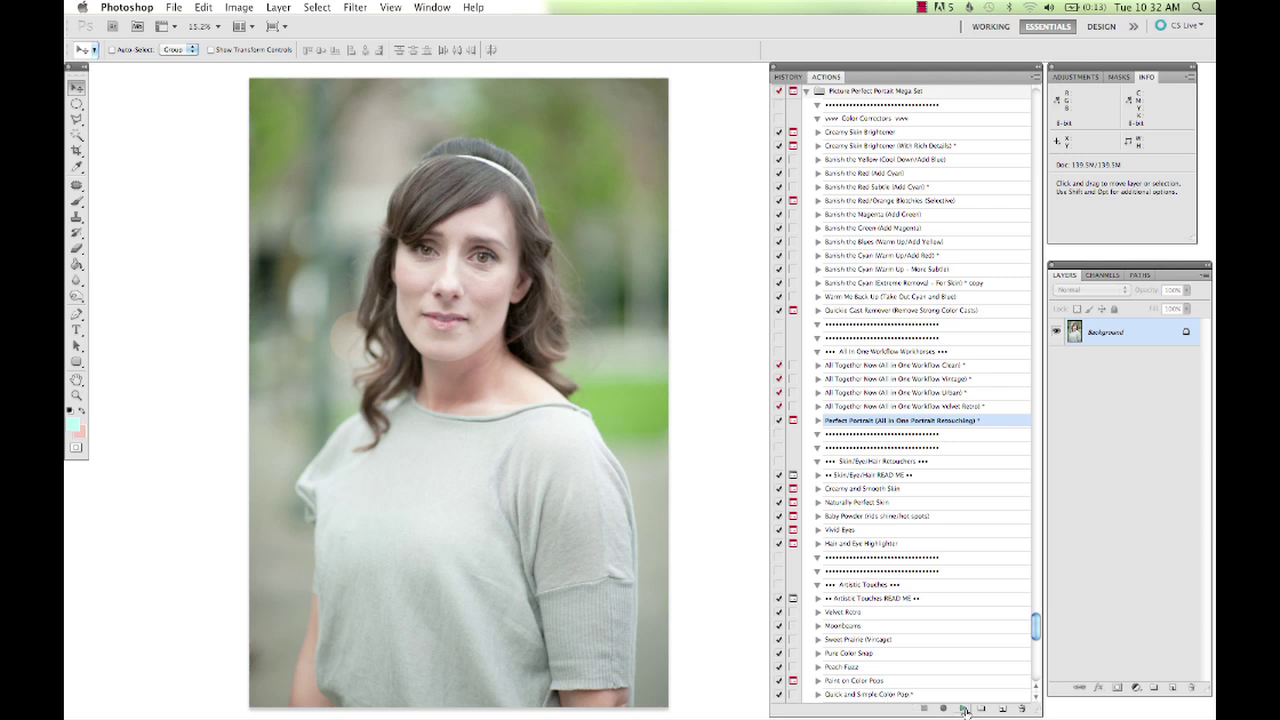
Start the Perfect Portrait (All In One Portrait Retouching) action on the untouched portrait
{"action": "left_click", "coordinate": [963, 708]}
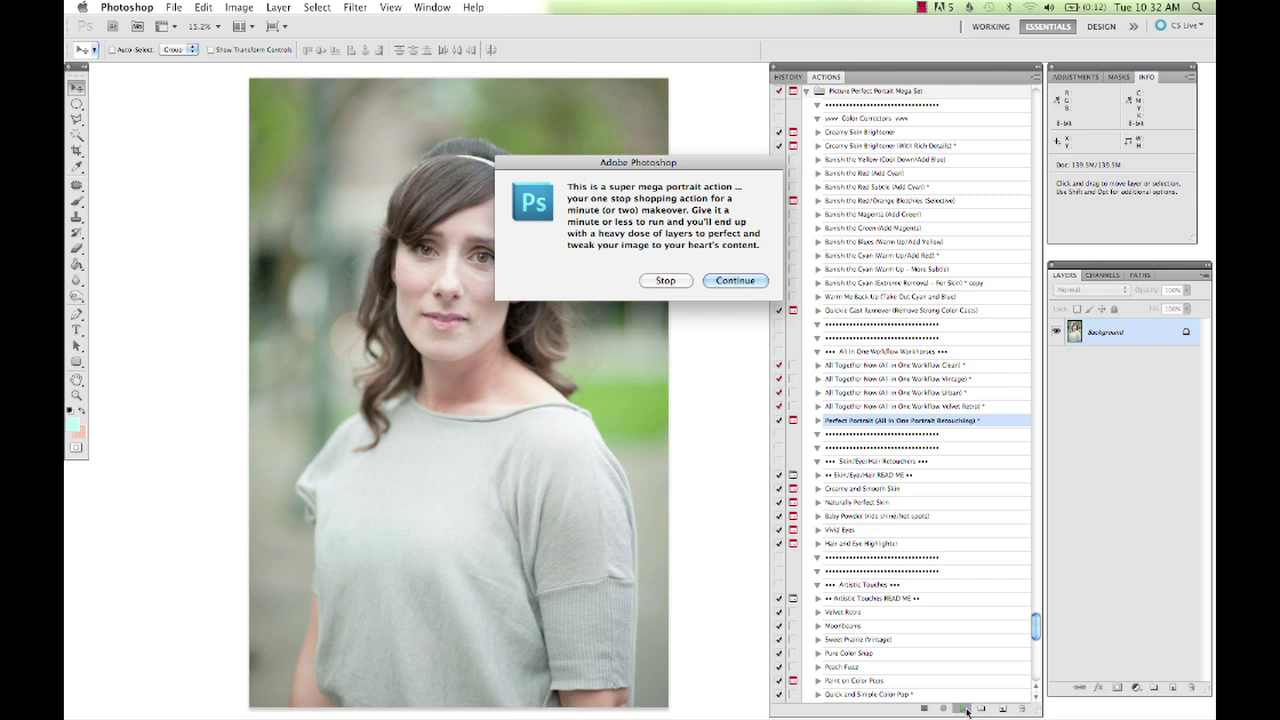
Continue past the action's intro message and let the retouching action finish
{"action": "key", "text": "Return"}
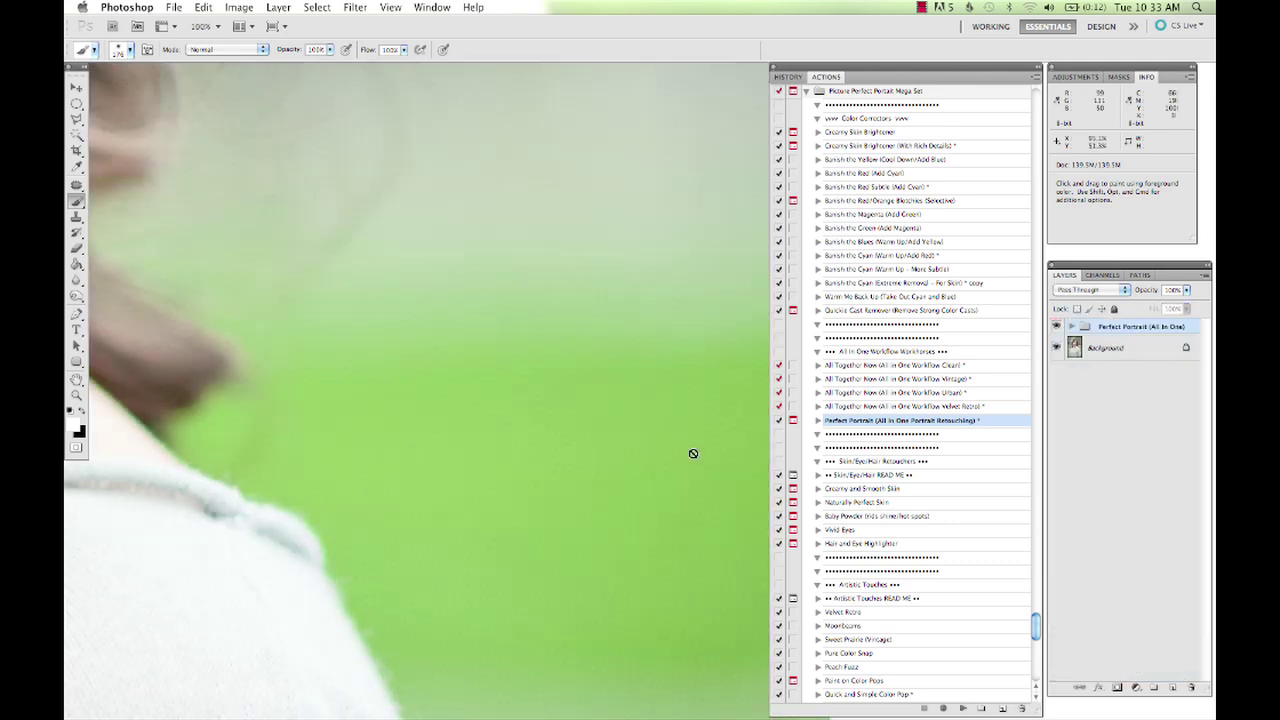
Browse the group's layers, from Boost Contrast to Bring Back Shadows, and zoom out on the face
{"action": "scroll", "coordinate": [1144, 403], "scroll_direction": "down", "scroll_amount": 2}
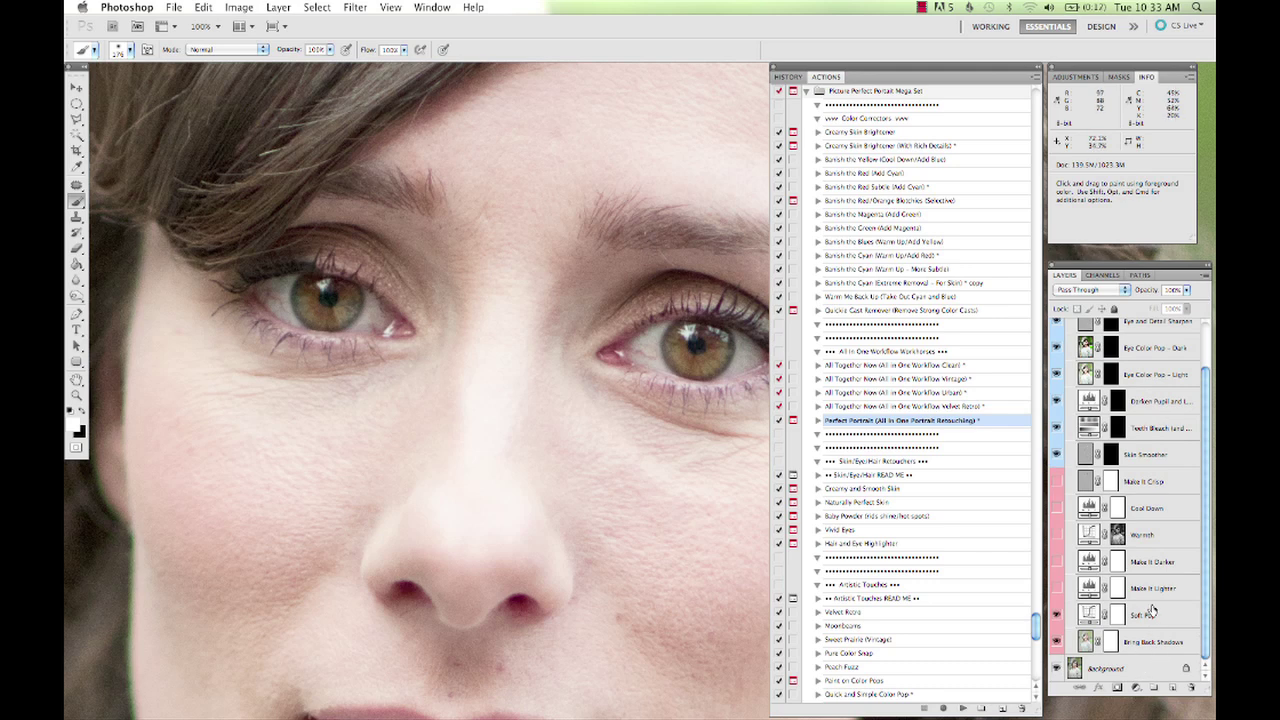
{"action": "scroll", "coordinate": [1152, 610], "scroll_direction": "up", "scroll_amount": 1}
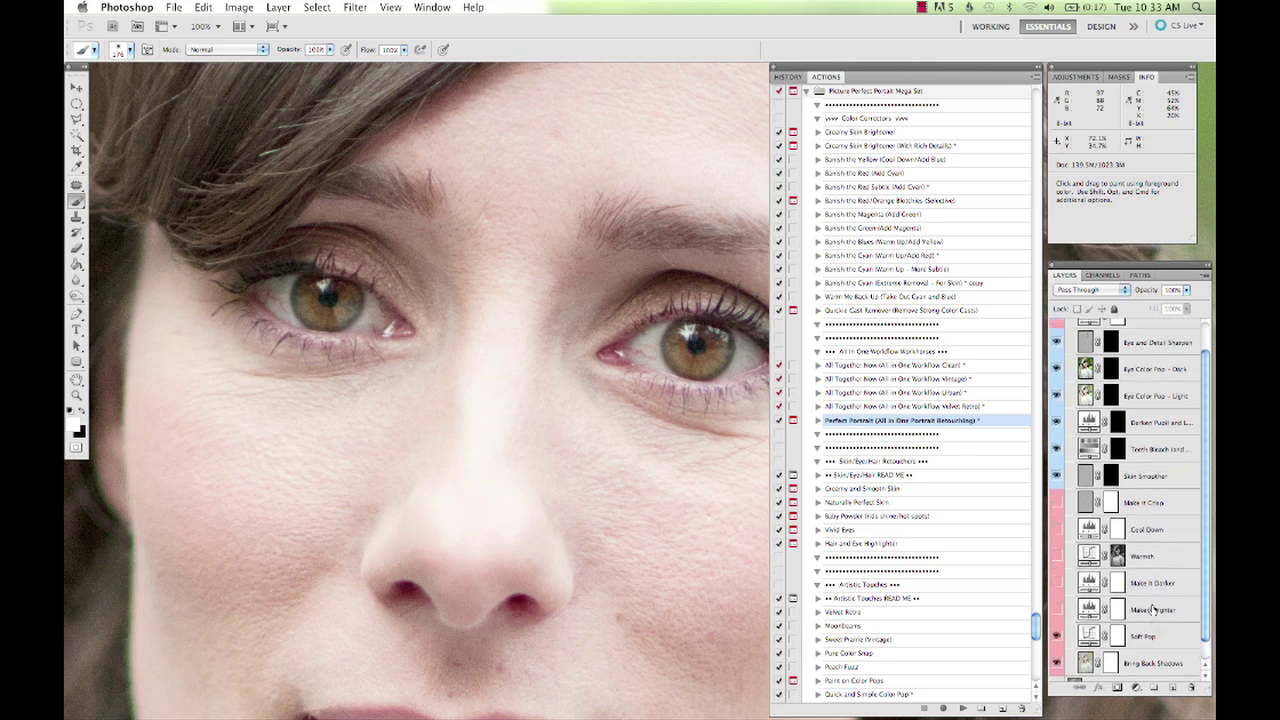
{"action": "scroll", "coordinate": [1153, 609], "scroll_direction": "up", "scroll_amount": 1}
{"action": "scroll", "coordinate": [1153, 609], "scroll_direction": "up", "scroll_amount": 1}
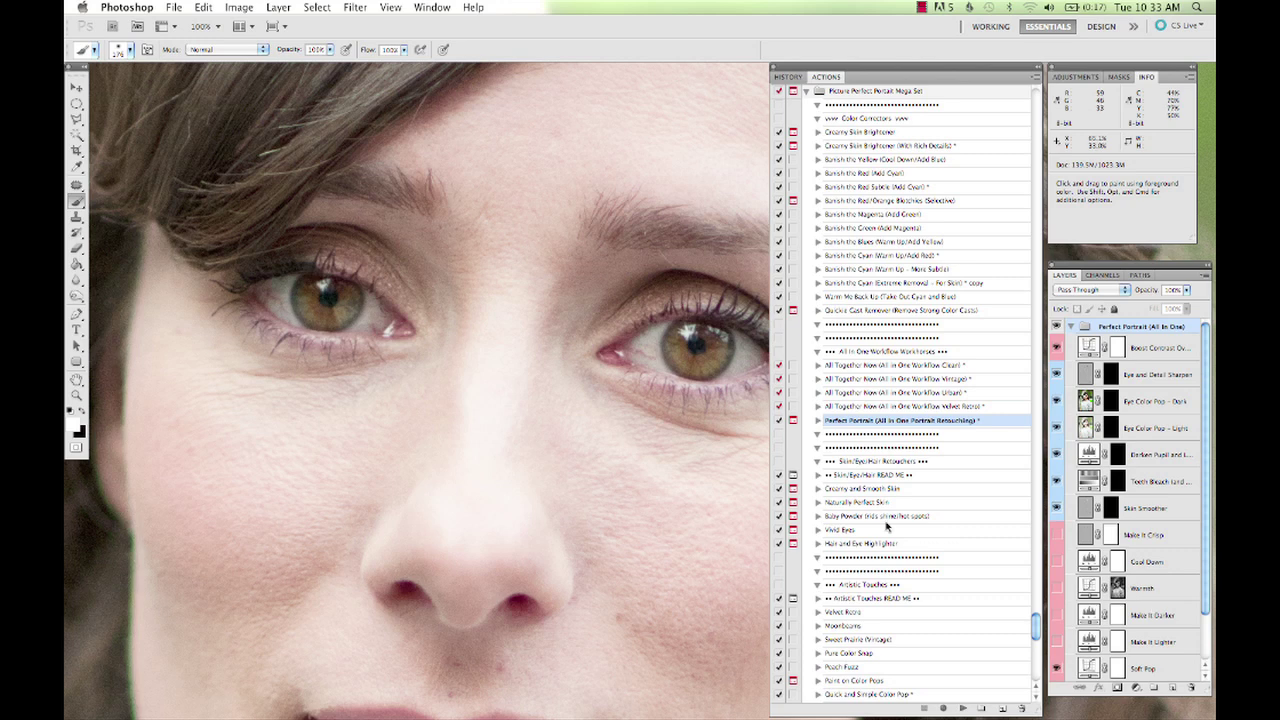
{"action": "key", "text": "super+minus"}
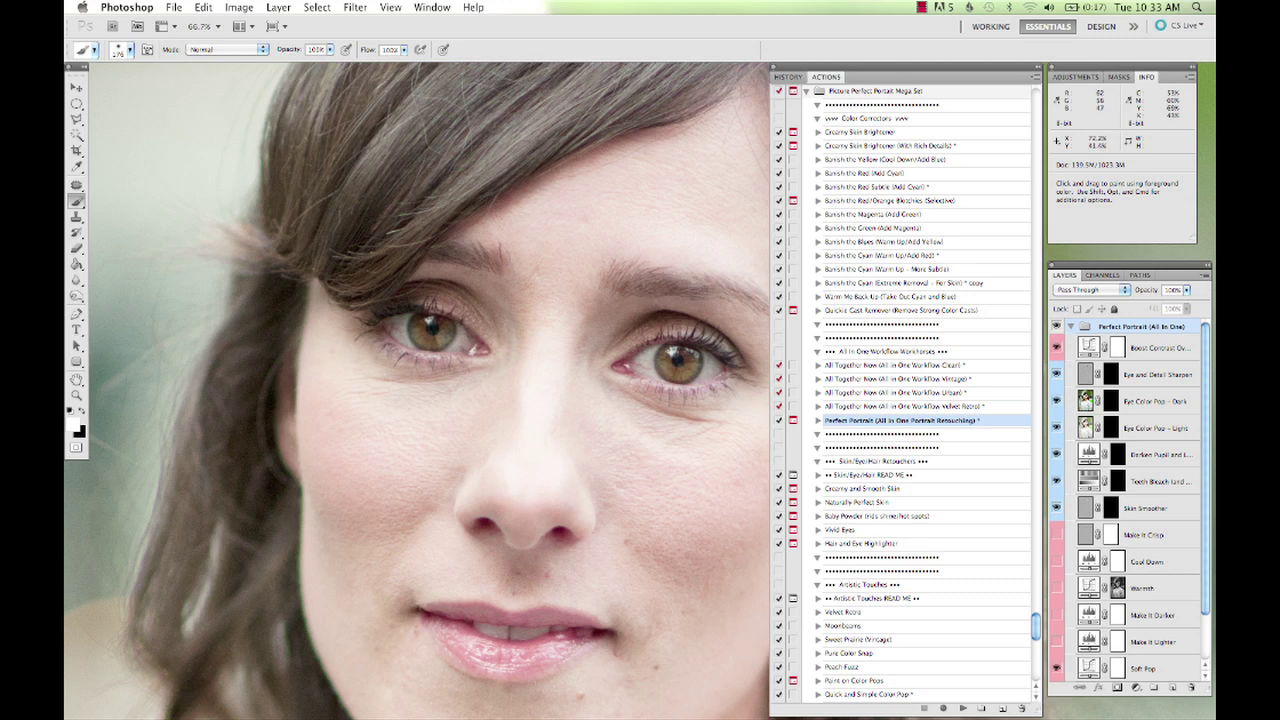
Select the Eye and Detail Sharpen layer and shrink the brush to about 119 px
{"action": "left_click", "coordinate": [1111, 381]}
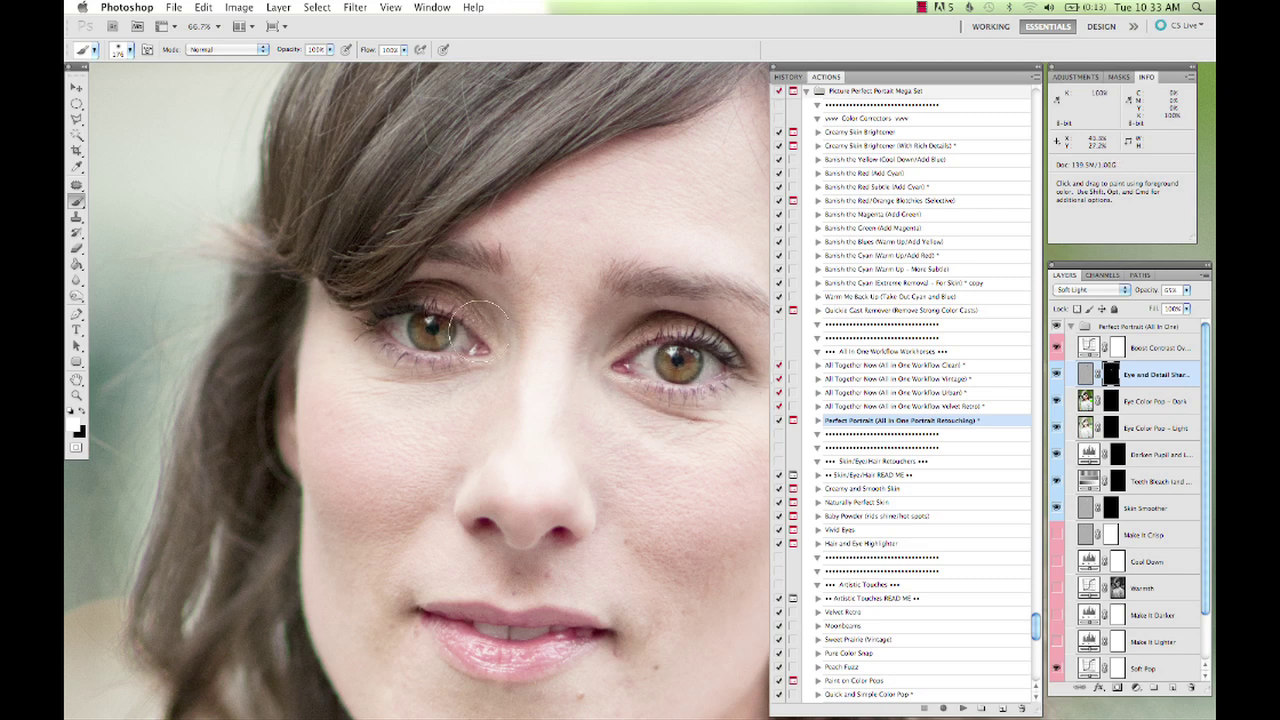
{"action": "right_click", "coordinate": [435, 648]}
{"action": "left_click_drag", "start_coordinate": [535, 577], "coordinate": [517, 578]}
{"action": "left_click", "coordinate": [422, 612]}
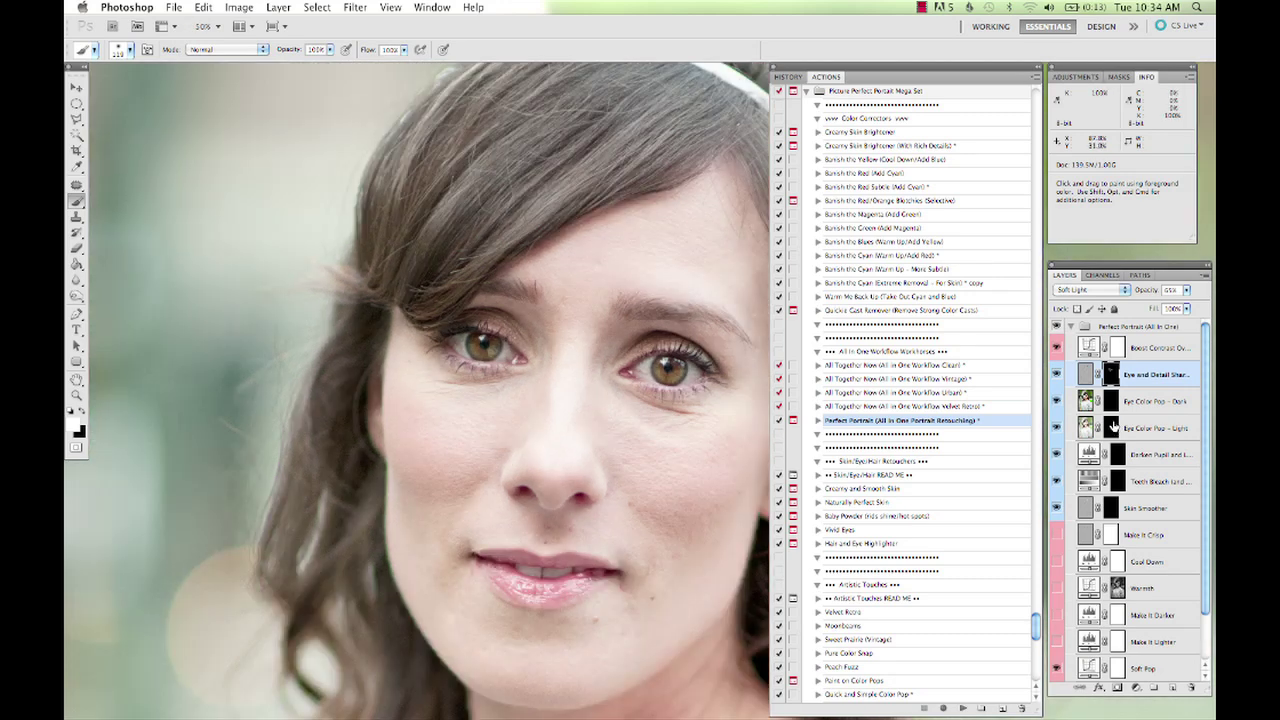
On Eye Color Pop - Dark, set a 67 px brush and lower opacity to 33%
{"action": "left_click", "coordinate": [1110, 402]}
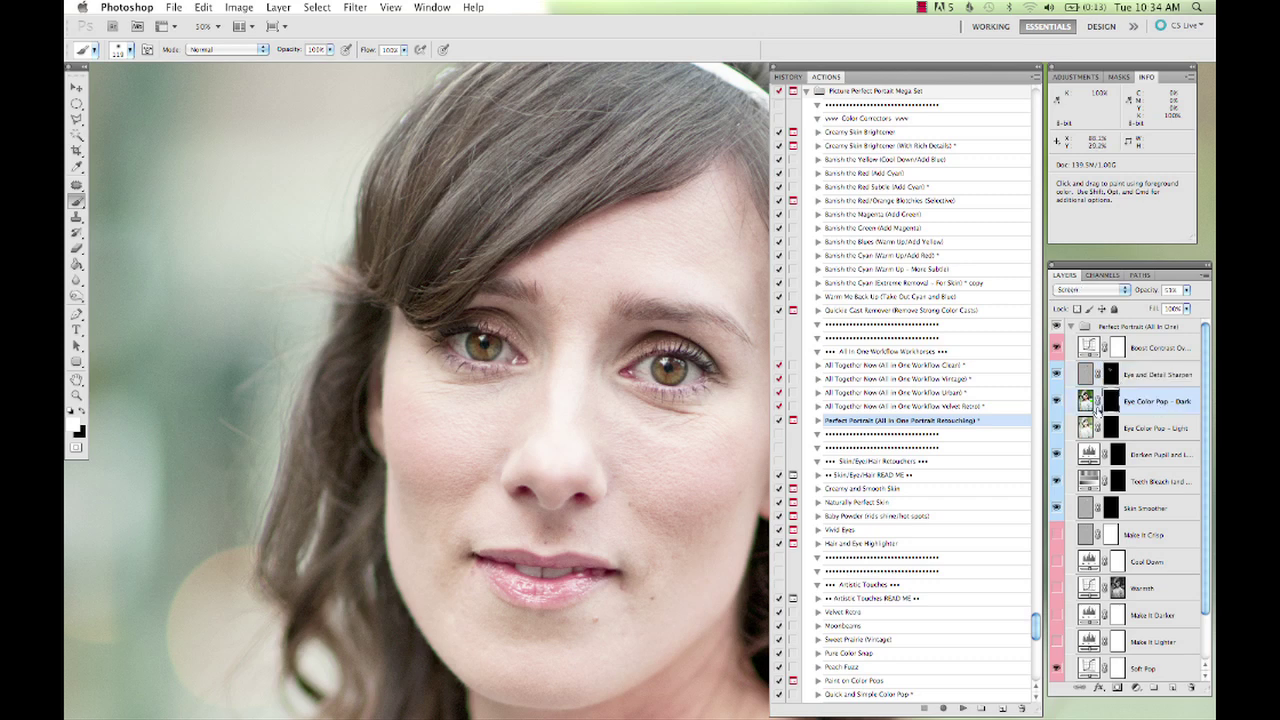
{"action": "right_click", "coordinate": [698, 392]}
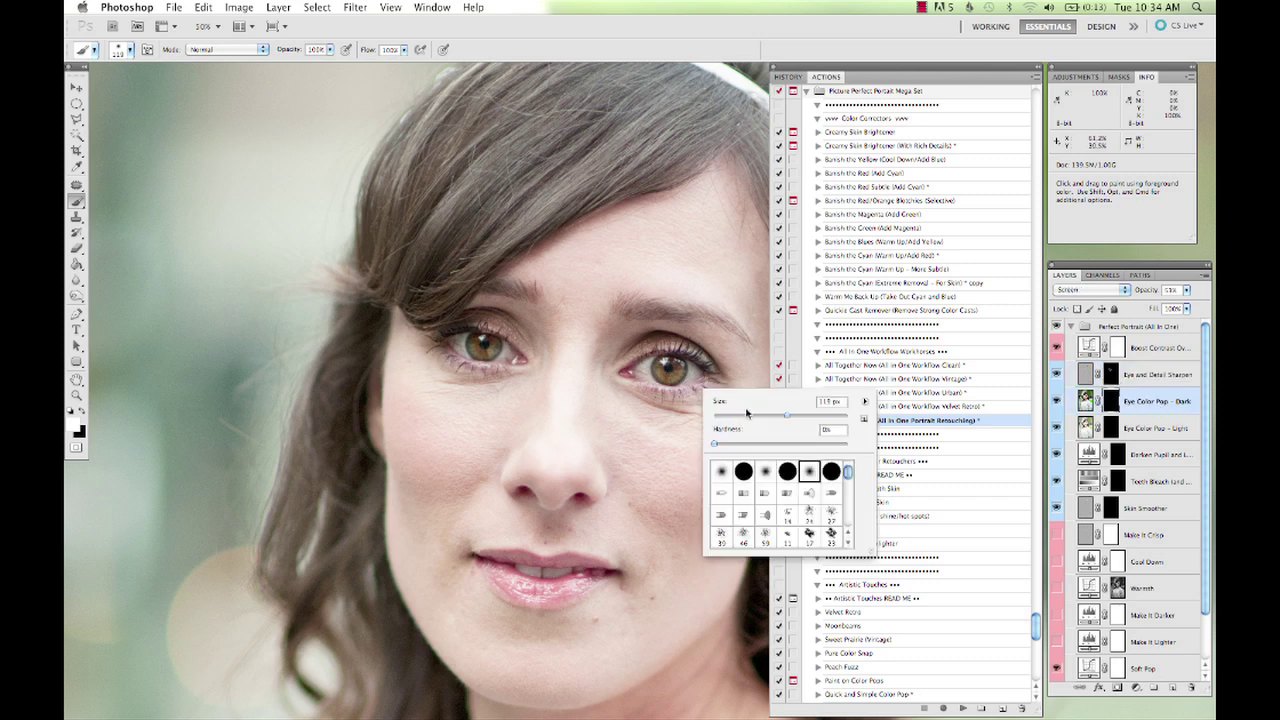
{"action": "left_click_drag", "start_coordinate": [746, 412], "coordinate": [758, 418]}
{"action": "left_click", "coordinate": [669, 367]}
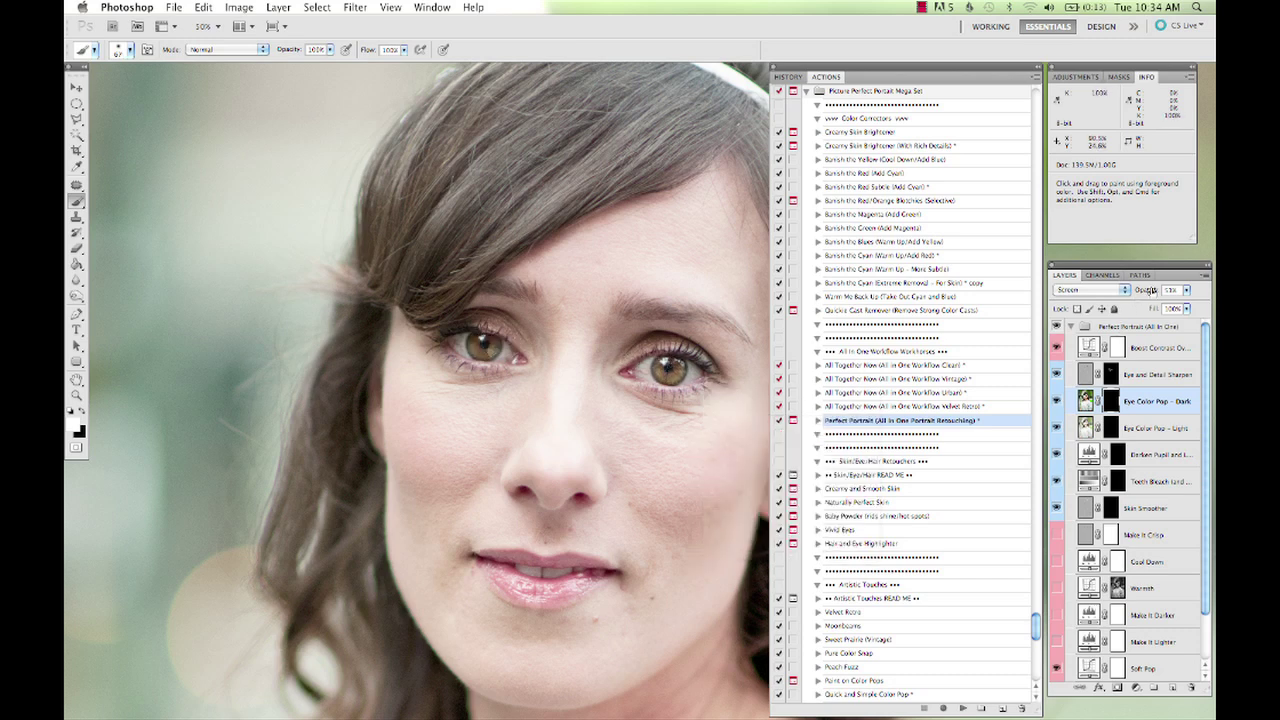
{"action": "left_click_drag", "start_coordinate": [1152, 292], "coordinate": [1140, 292]}
{"action": "left_click", "coordinate": [1118, 457]}
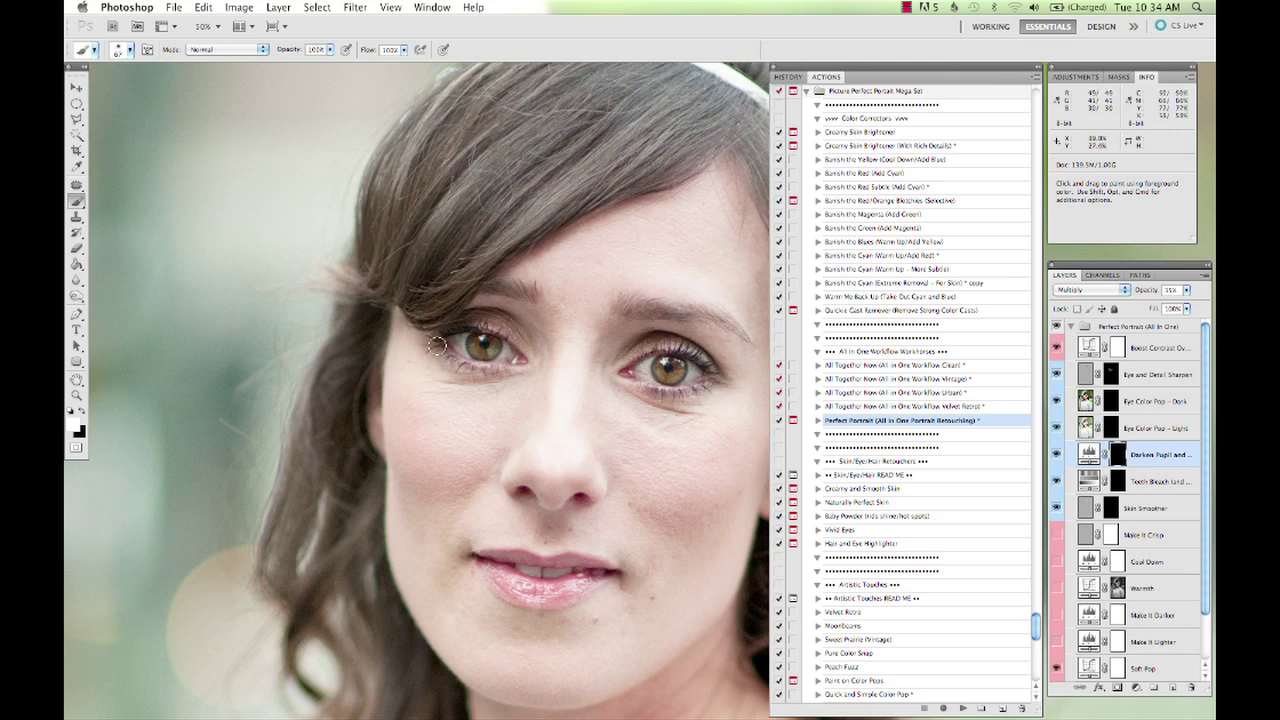
Zoom to 100% on the eyes and paint the right eye's upper lashes with a 31 px brush
{"action": "key", "text": "super"}
{"action": "key", "text": "super+equal"}
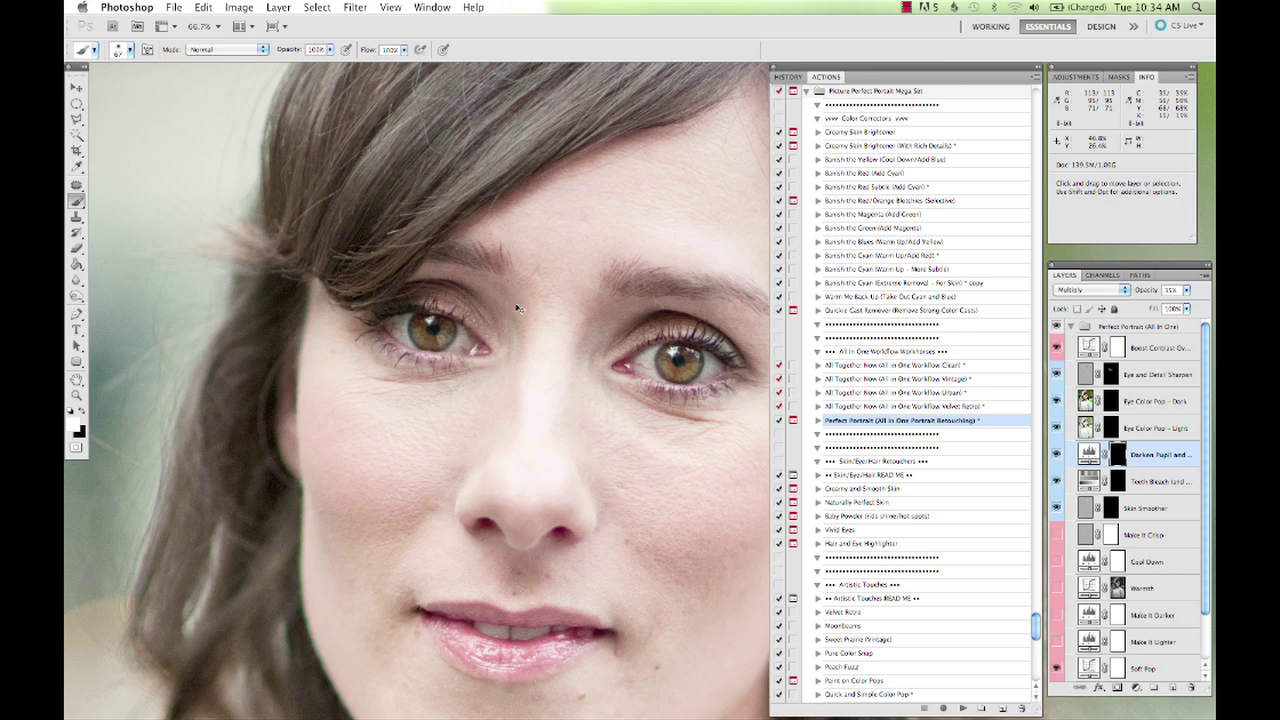
{"action": "key", "text": "super+equal"}
{"action": "right_click", "coordinate": [438, 343]}
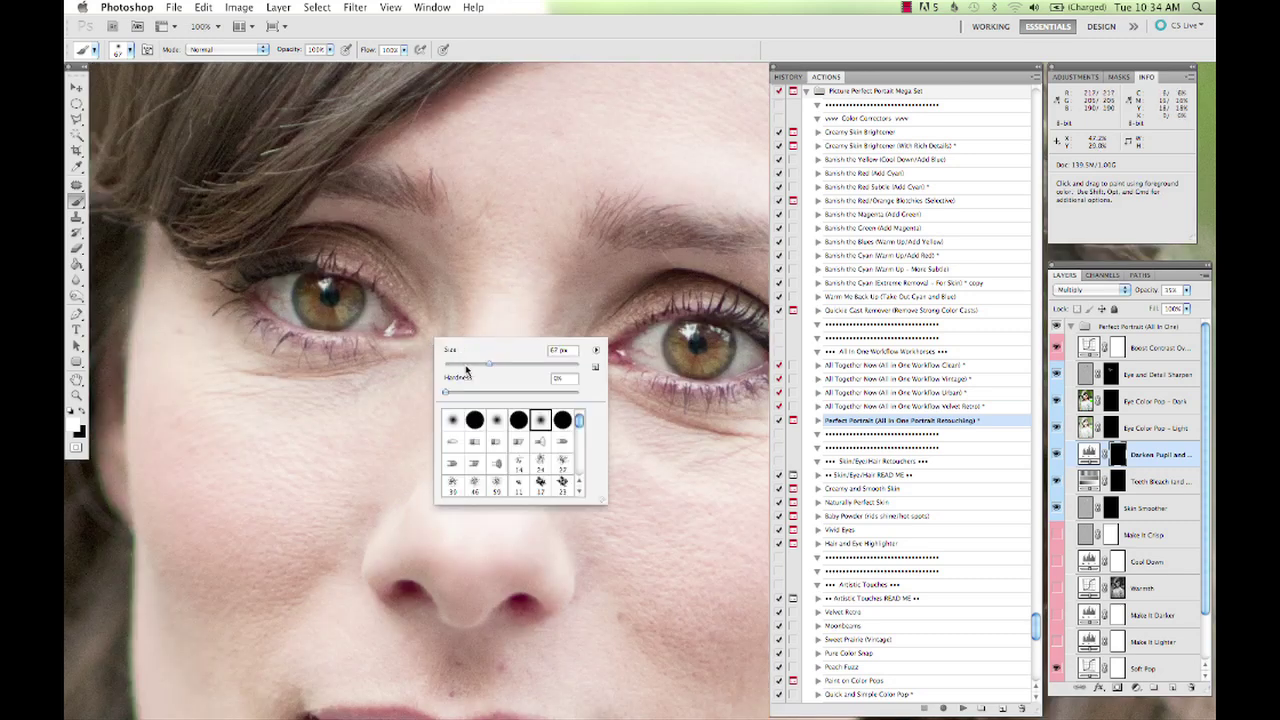
{"action": "left_click", "coordinate": [466, 364]}
{"action": "left_click", "coordinate": [234, 289]}
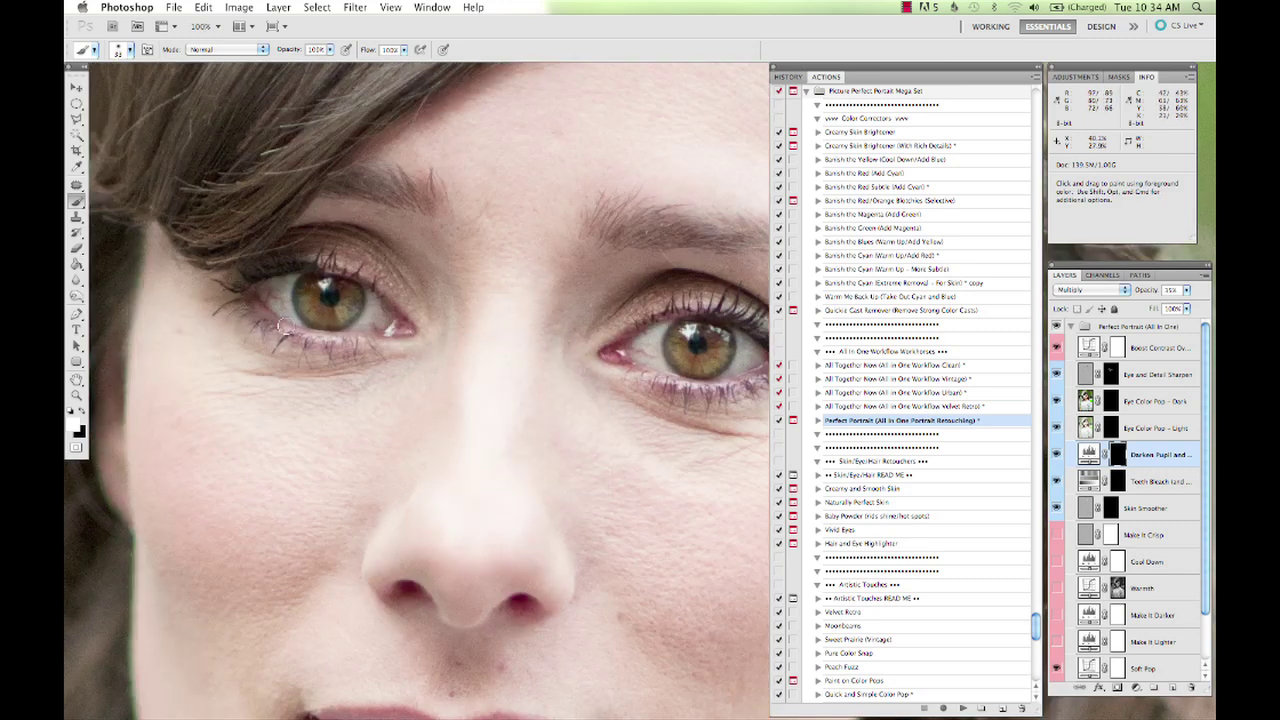
{"action": "scroll", "coordinate": [716, 341], "scroll_direction": "right", "scroll_amount": 5}
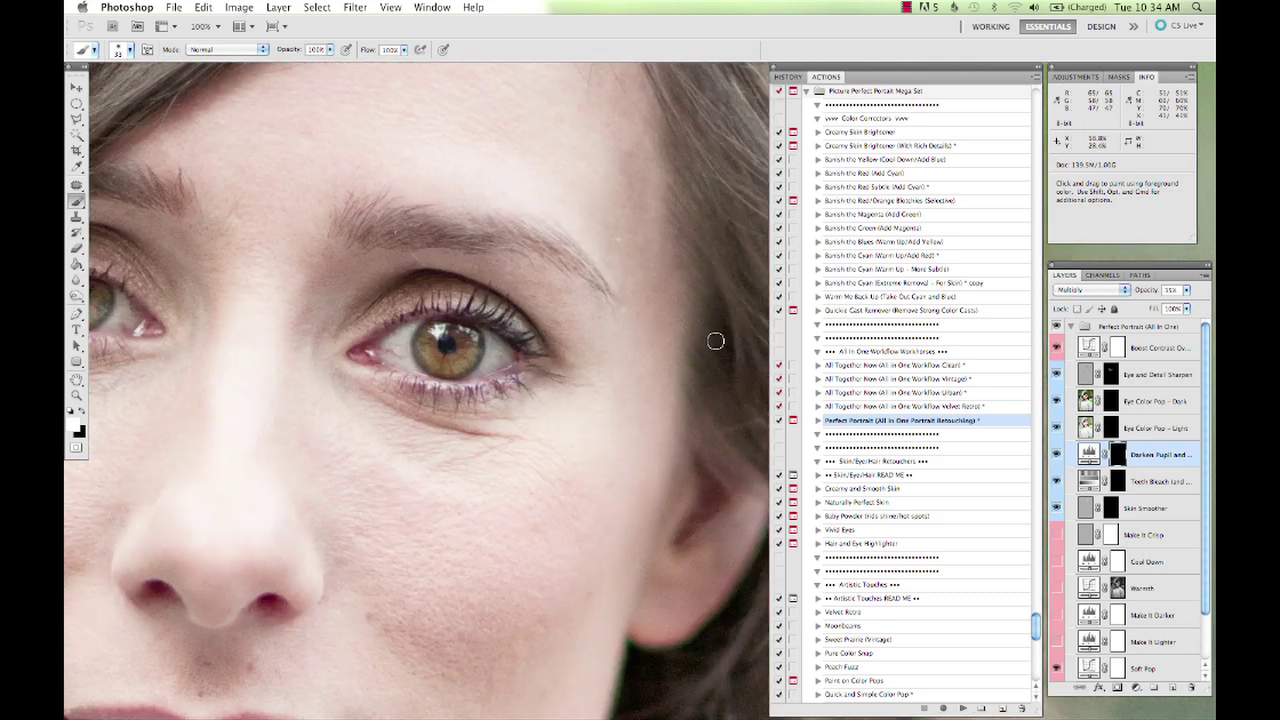
{"action": "left_click_drag", "start_coordinate": [473, 306], "coordinate": [428, 302]}
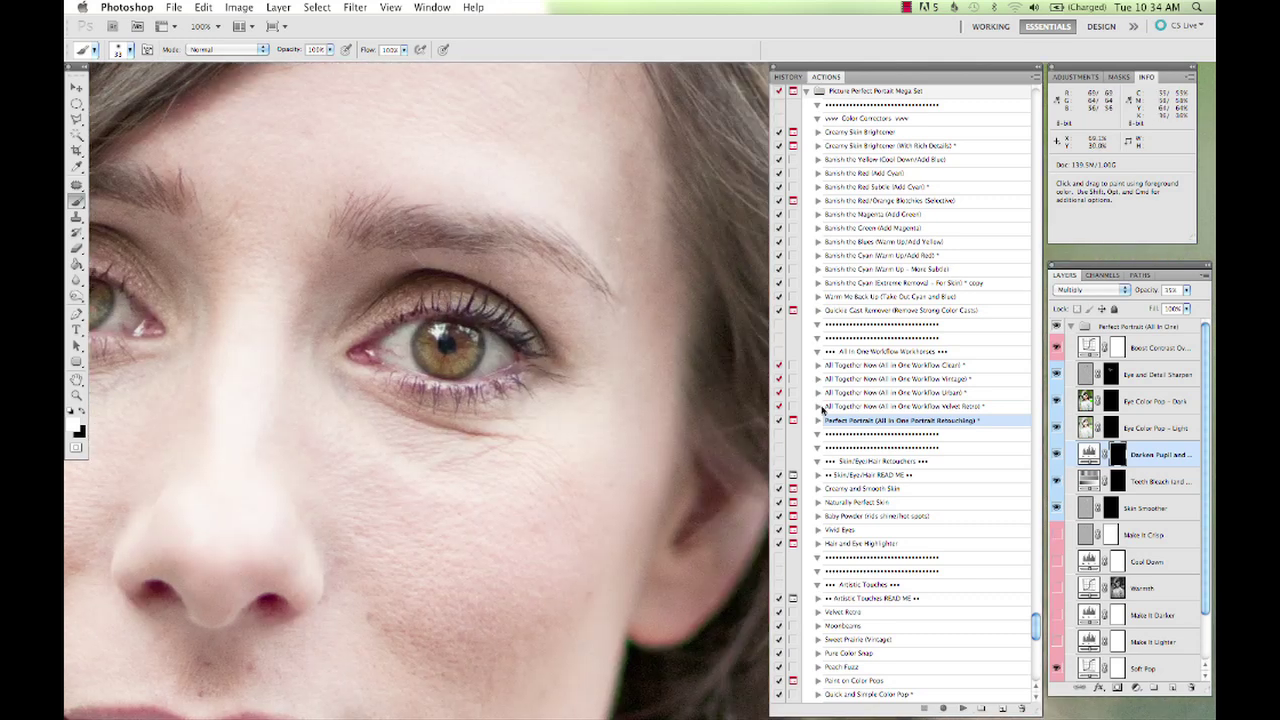
Compare the pupil-darkening layer on and off, switch to a 15 px brush, and set opacity to 14%
{"action": "left_click_drag", "start_coordinate": [1148, 292], "coordinate": [1138, 292]}
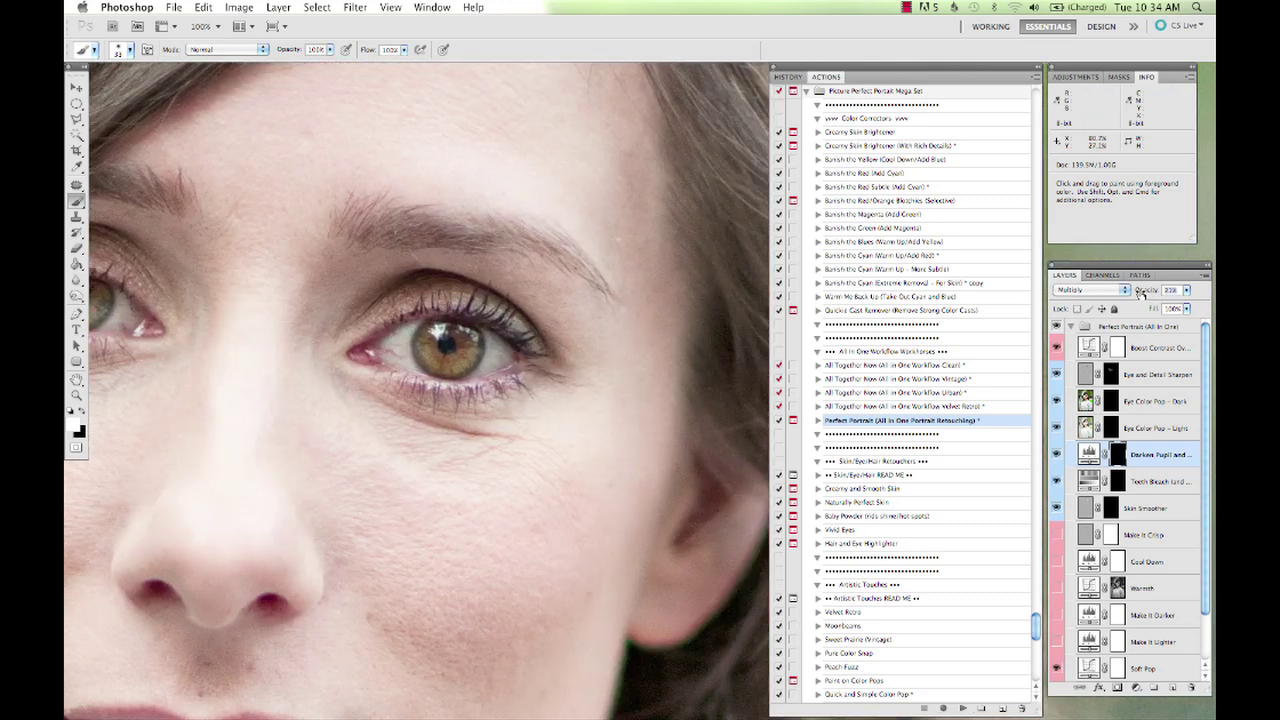
{"action": "left_click", "coordinate": [1056, 455]}
{"action": "left_click", "coordinate": [1056, 457]}
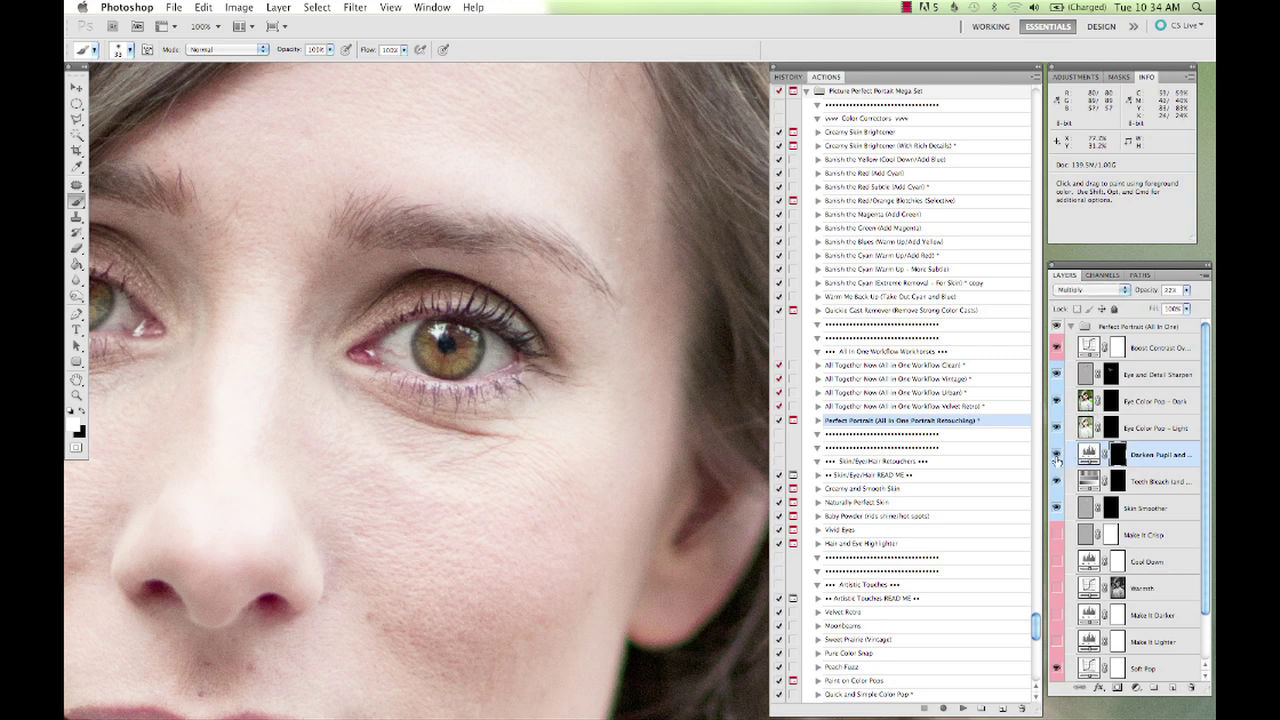
{"action": "right_click", "coordinate": [430, 328]}
{"action": "left_click", "coordinate": [455, 354]}
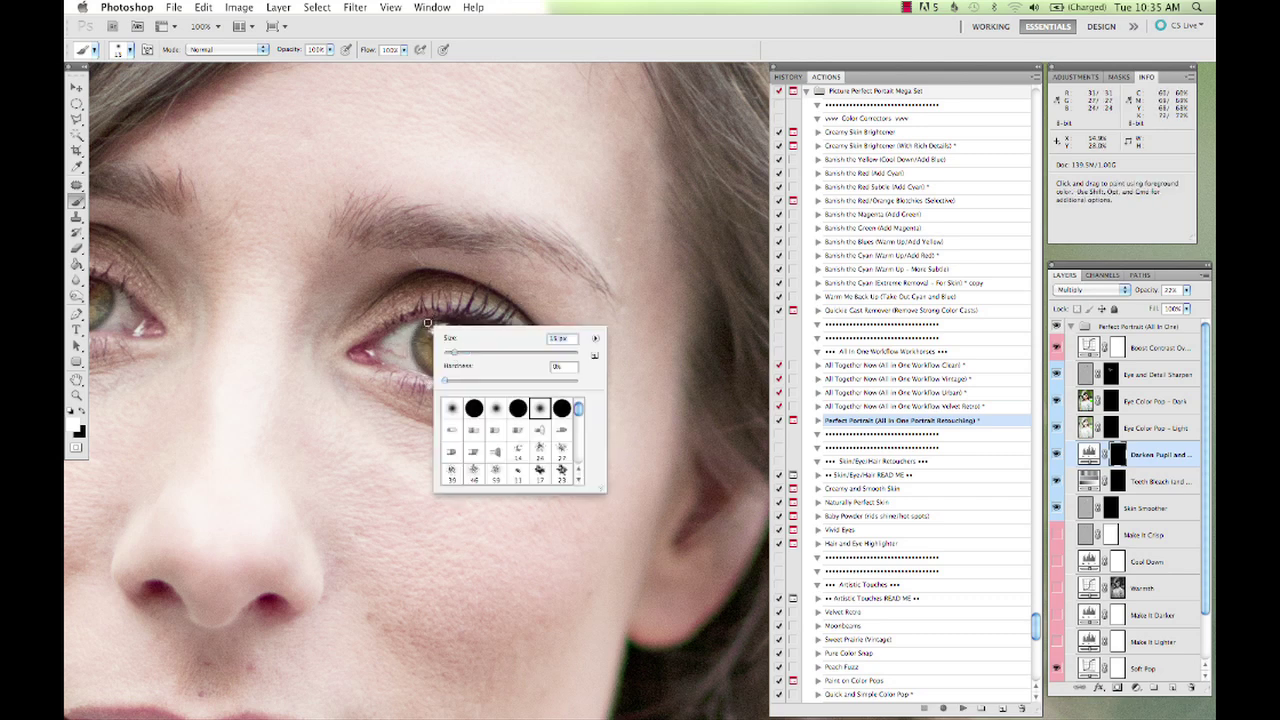
{"action": "left_click", "coordinate": [428, 322]}
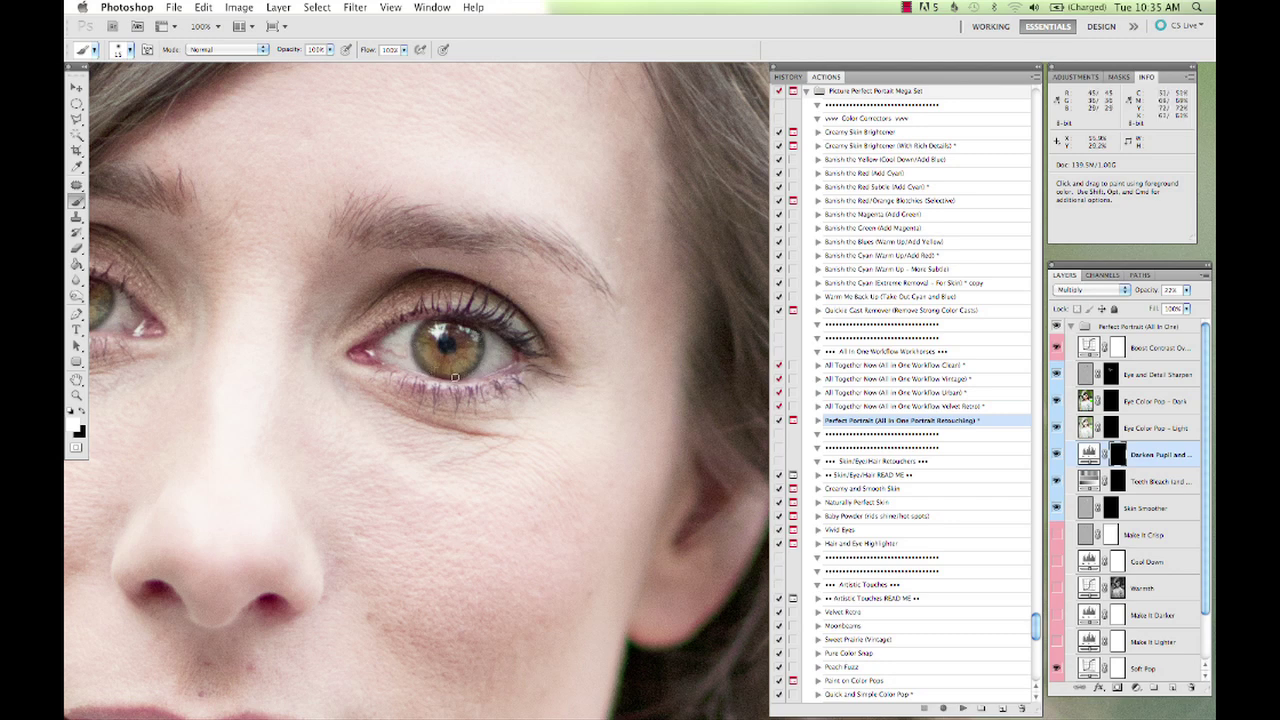
{"action": "scroll", "coordinate": [455, 377], "scroll_direction": "left", "scroll_amount": 5}
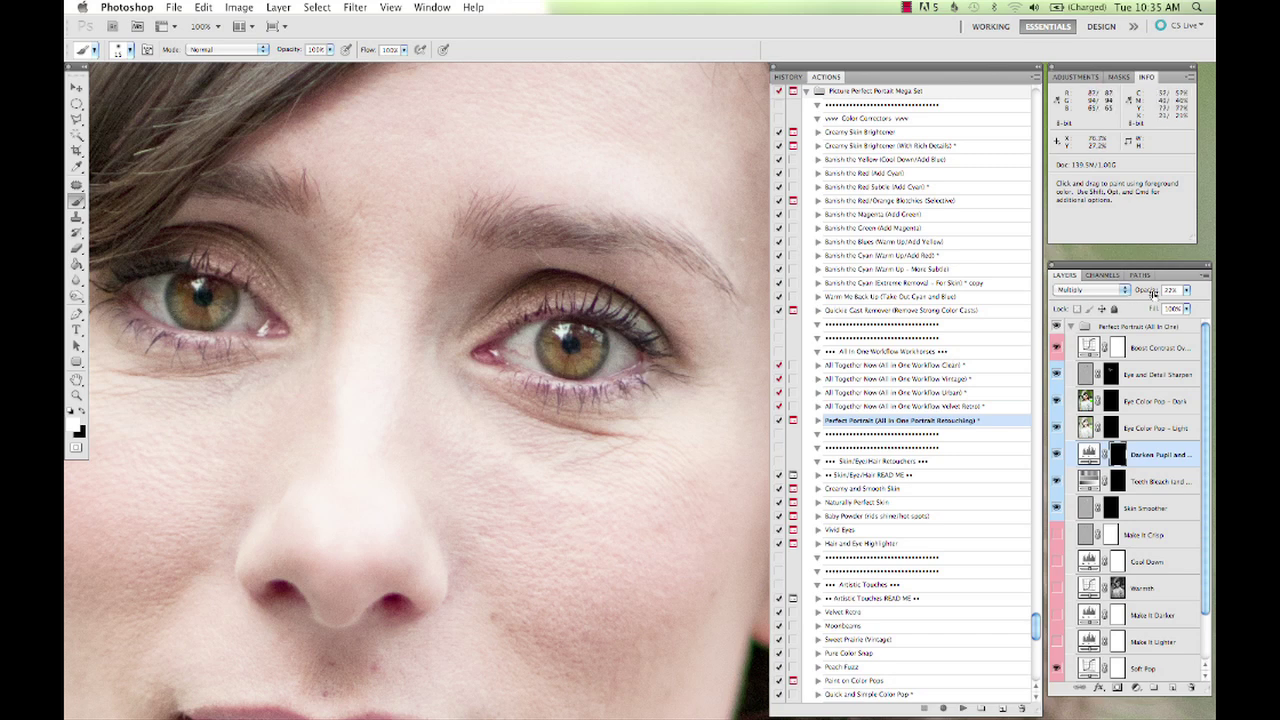
{"action": "left_click_drag", "start_coordinate": [1153, 292], "coordinate": [1148, 294]}
Select the Skin Smoother mask and paint the cheeks with a large 50%-opacity brush
{"action": "scroll", "coordinate": [735, 421], "scroll_direction": "down", "scroll_amount": 2}
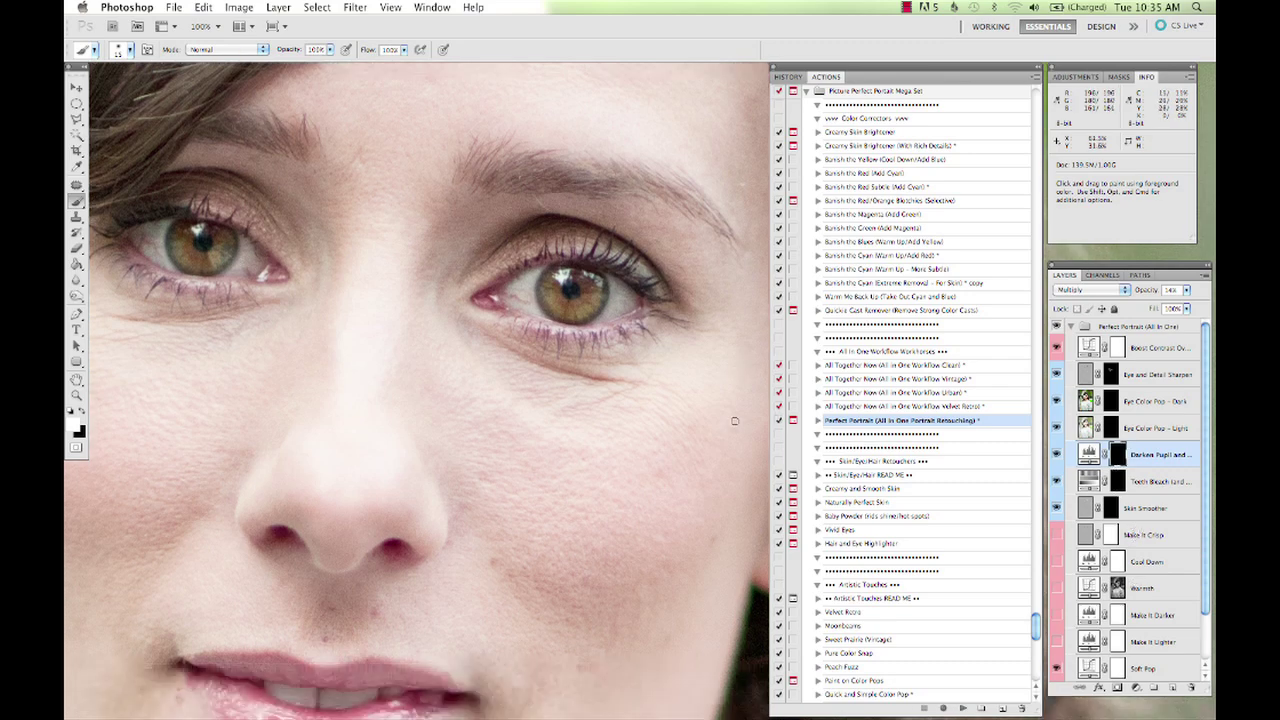
{"action": "scroll", "coordinate": [735, 421], "scroll_direction": "up", "scroll_amount": 1}
{"action": "scroll", "coordinate": [735, 421], "scroll_direction": "down", "scroll_amount": 3}
{"action": "scroll", "coordinate": [735, 421], "scroll_direction": "up", "scroll_amount": 1}
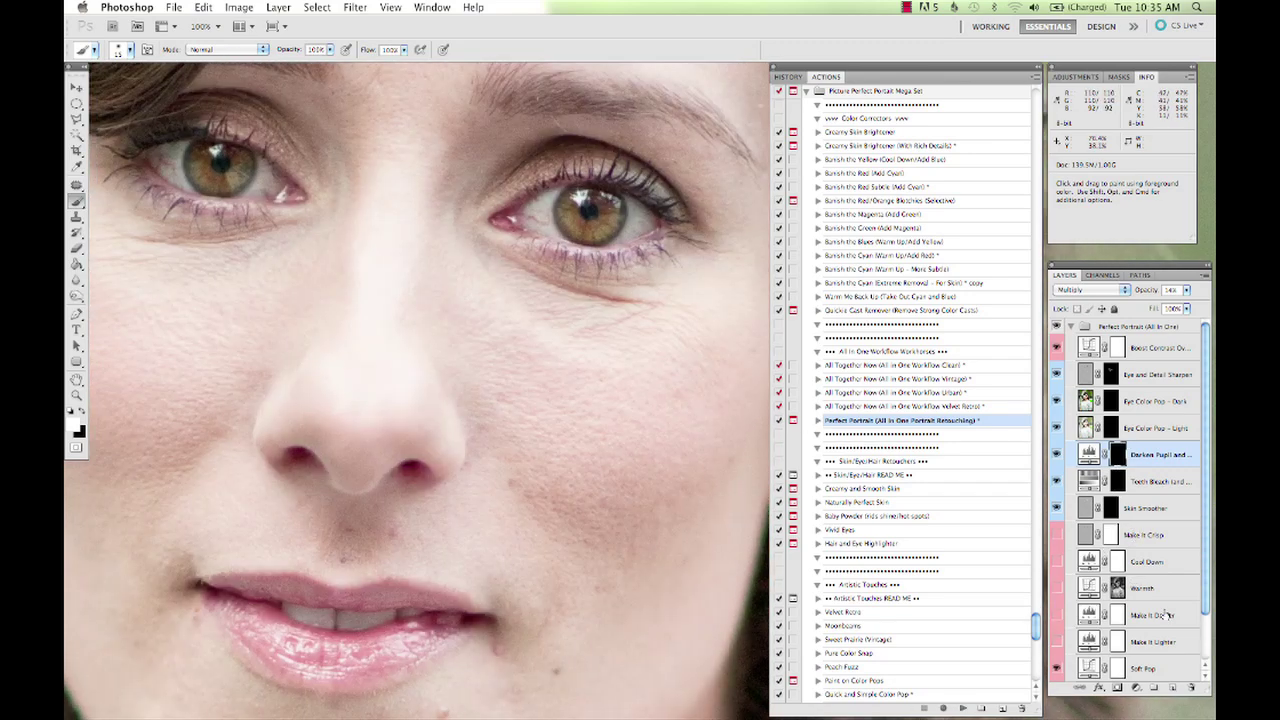
{"action": "left_click", "coordinate": [1110, 508]}
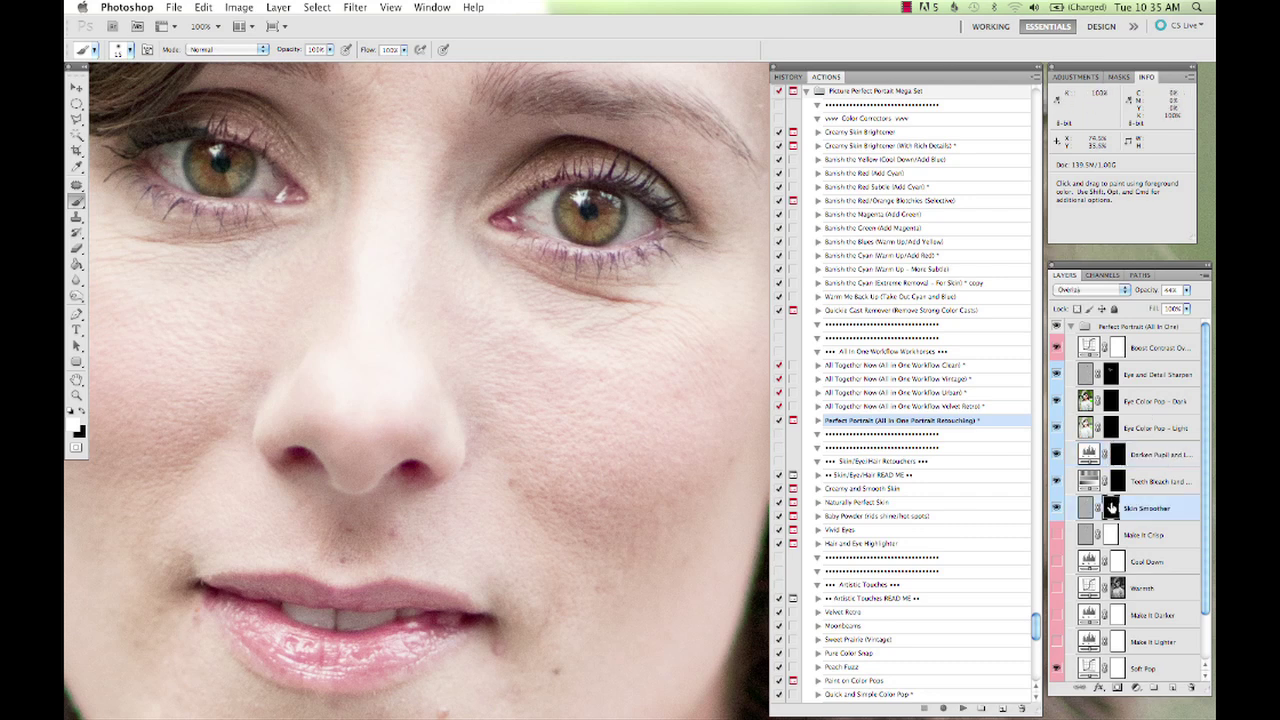
{"action": "scroll", "coordinate": [658, 415], "scroll_direction": "down", "scroll_amount": 1}
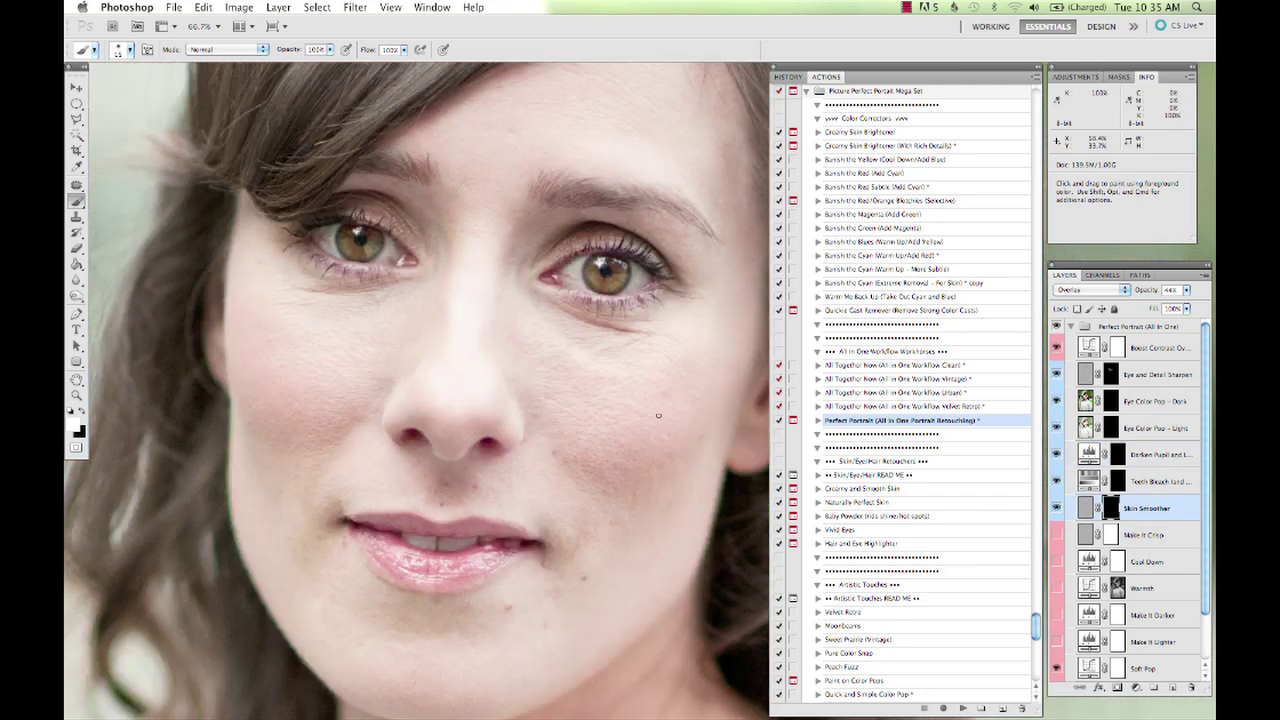
{"action": "right_click", "coordinate": [658, 415]}
{"action": "left_click_drag", "start_coordinate": [296, 51], "coordinate": [261, 57]}
{"action": "key", "text": "bracketright"}
{"action": "key", "text": "bracketright"}
{"action": "key", "text": "bracketright"}
{"action": "key", "text": "bracketright"}
Reduce the brush to 181 px and set the Skin Smoother layer's opacity to 35%
{"action": "right_click", "coordinate": [505, 490]}
{"action": "left_click_drag", "start_coordinate": [588, 517], "coordinate": [580, 517]}
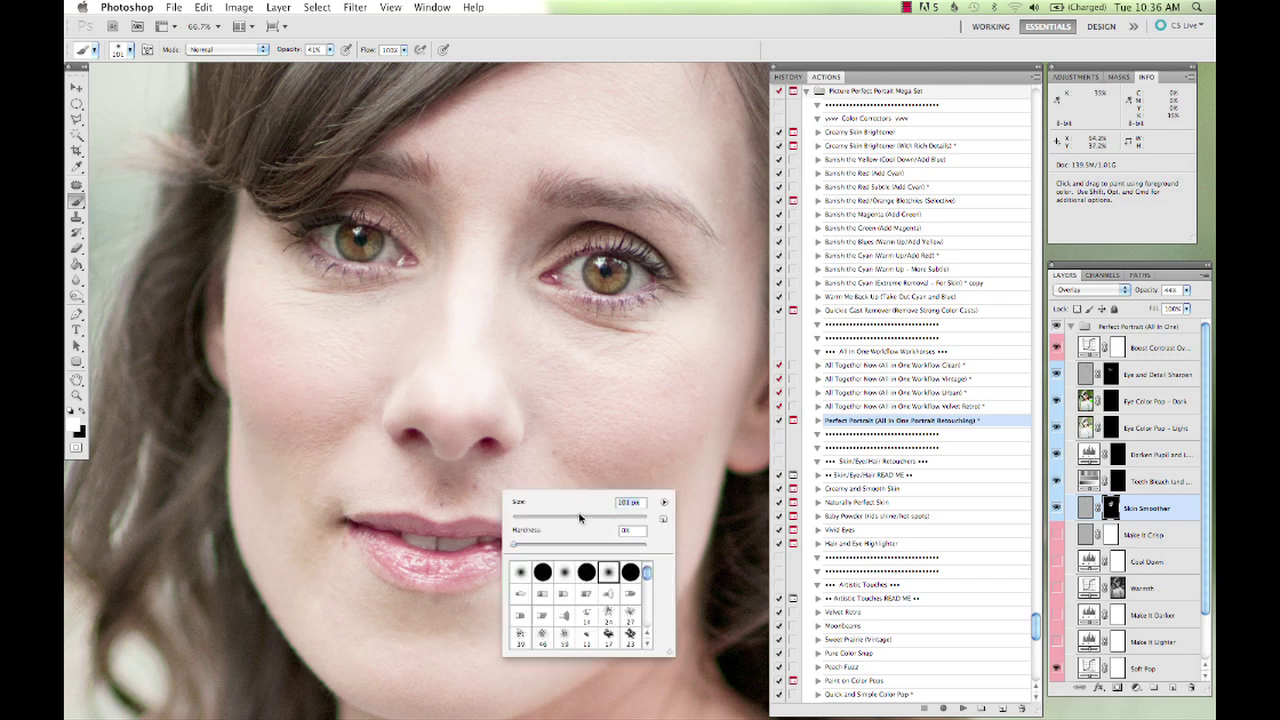
{"action": "left_click", "coordinate": [368, 488]}
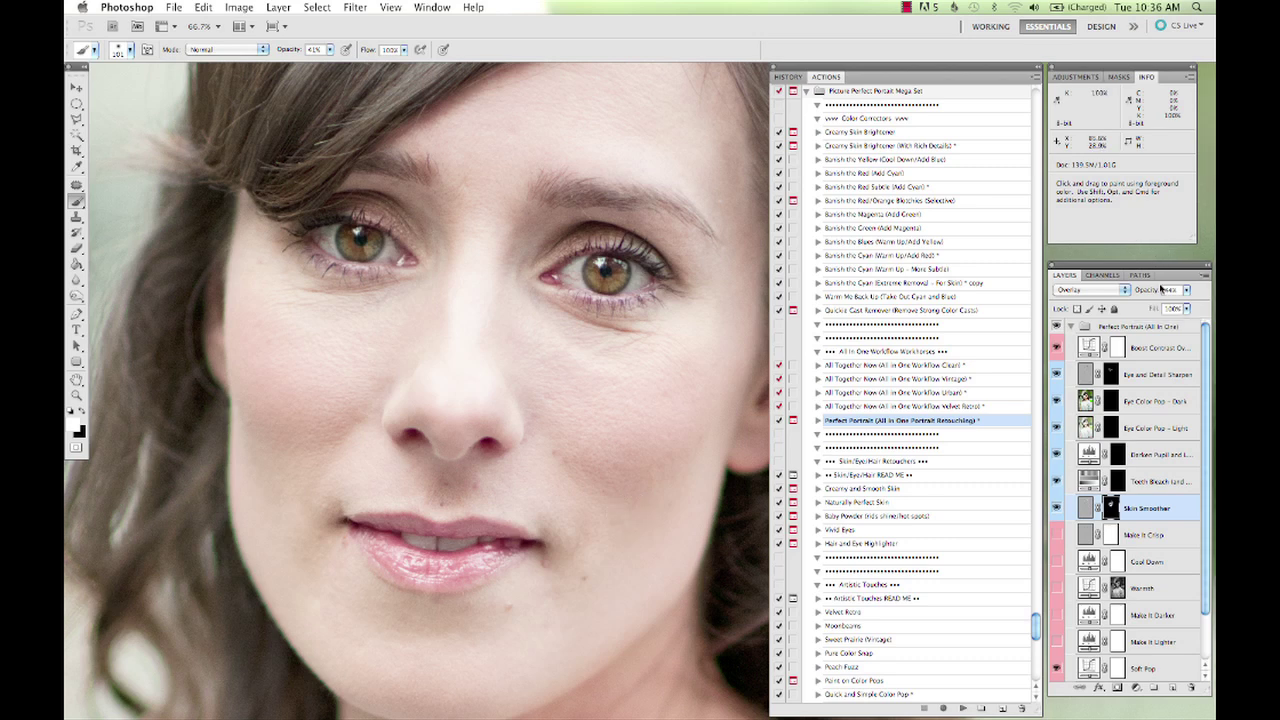
{"action": "left_click_drag", "start_coordinate": [1155, 291], "coordinate": [1134, 321]}
{"action": "left_click", "coordinate": [1058, 537]}
Copy the Skin Smoother mask onto the Make It Crisp layer, replacing its existing mask
{"action": "left_click", "coordinate": [1114, 538]}
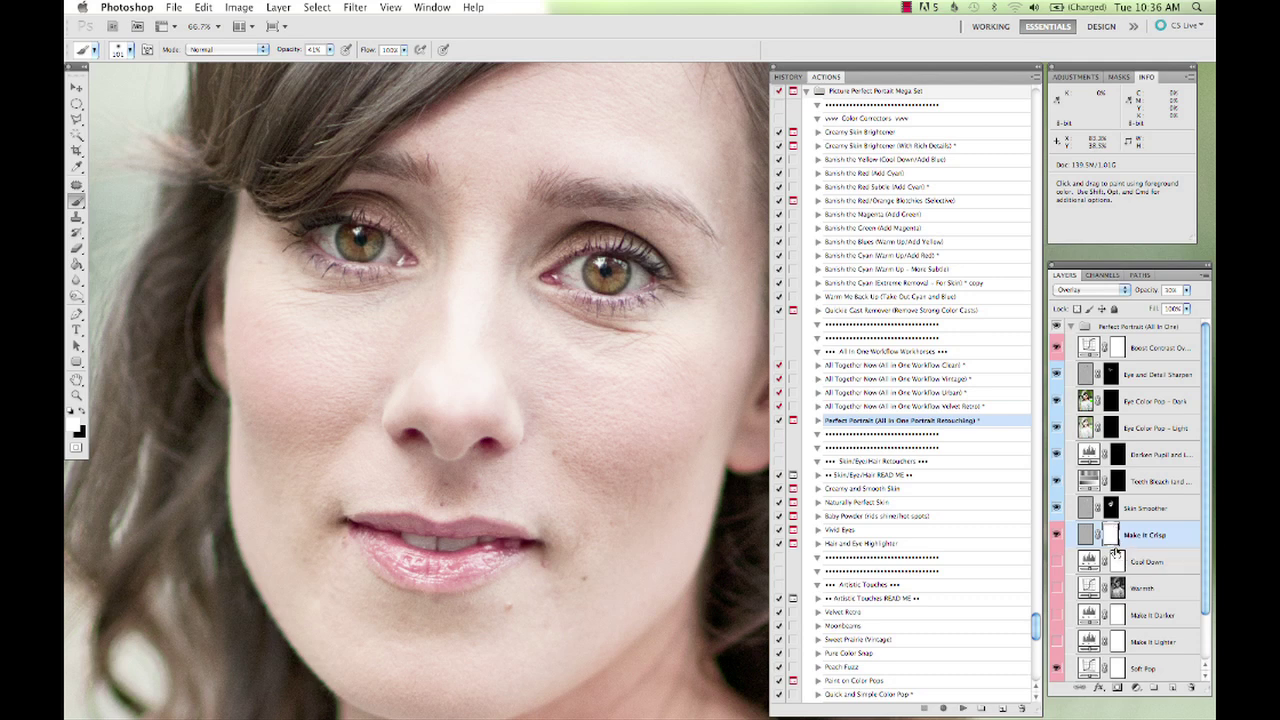
{"action": "scroll", "coordinate": [1140, 482], "scroll_direction": "down", "scroll_amount": 2}
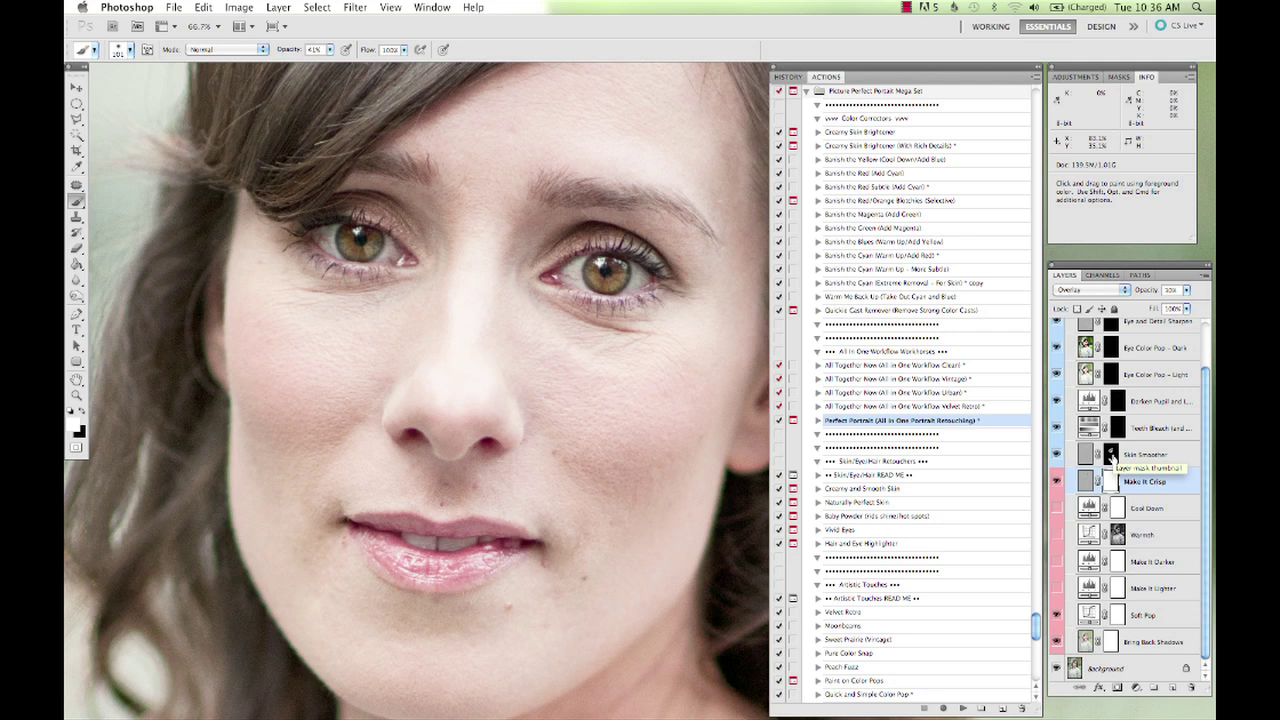
{"action": "left_click_drag", "start_coordinate": [1110, 456], "coordinate": [1113, 486]}
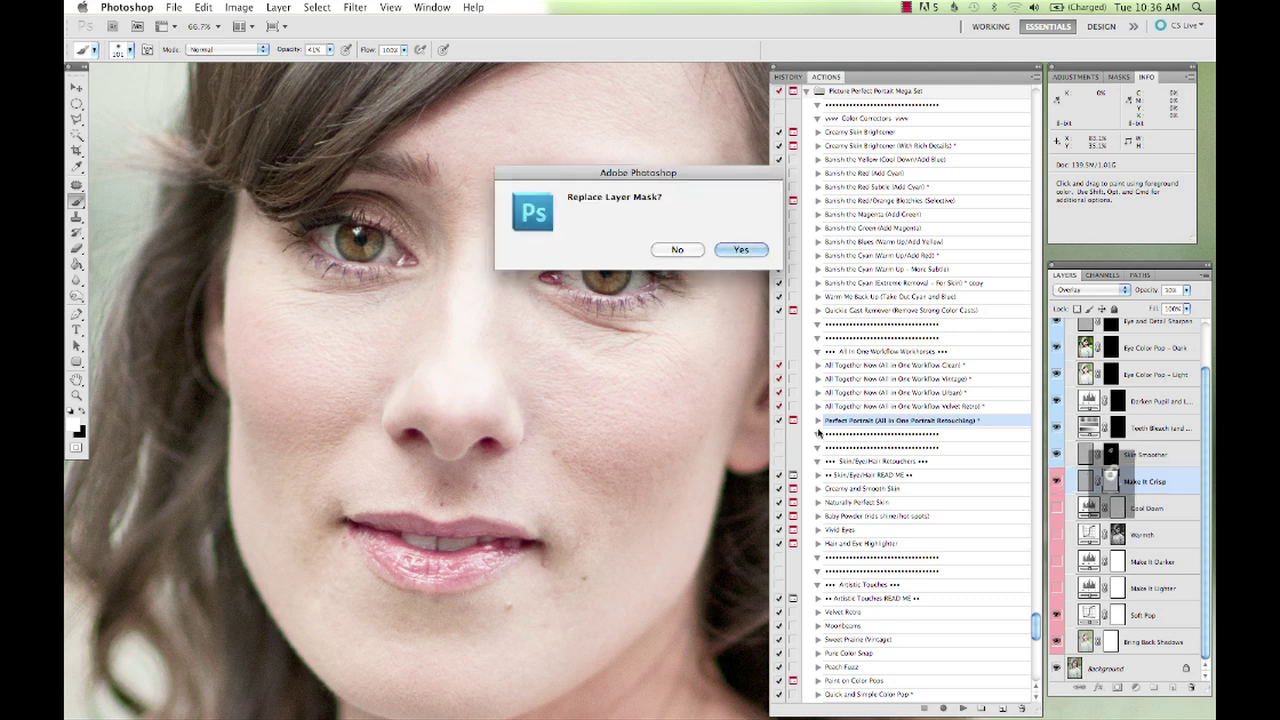
{"action": "key", "text": "Return"}
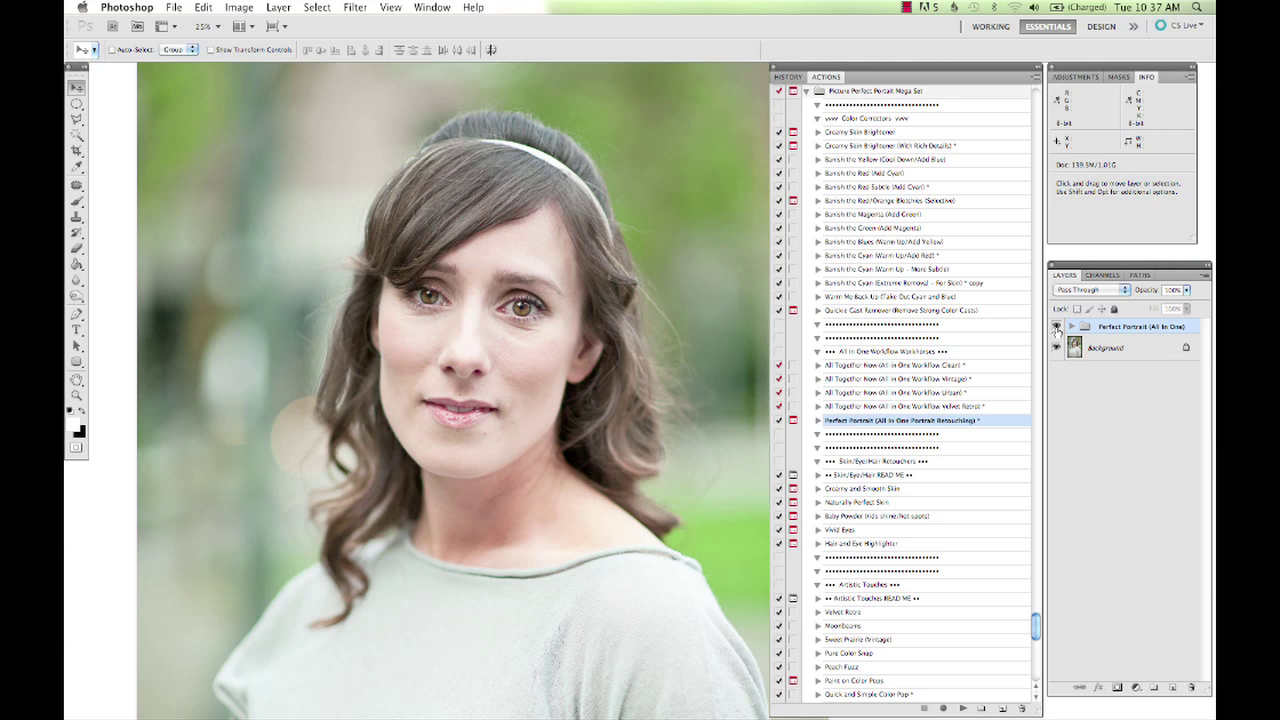
Toggle the Perfect Portrait group for a before/after comparison and review its layers
{"action": "left_click", "coordinate": [1056, 327]}
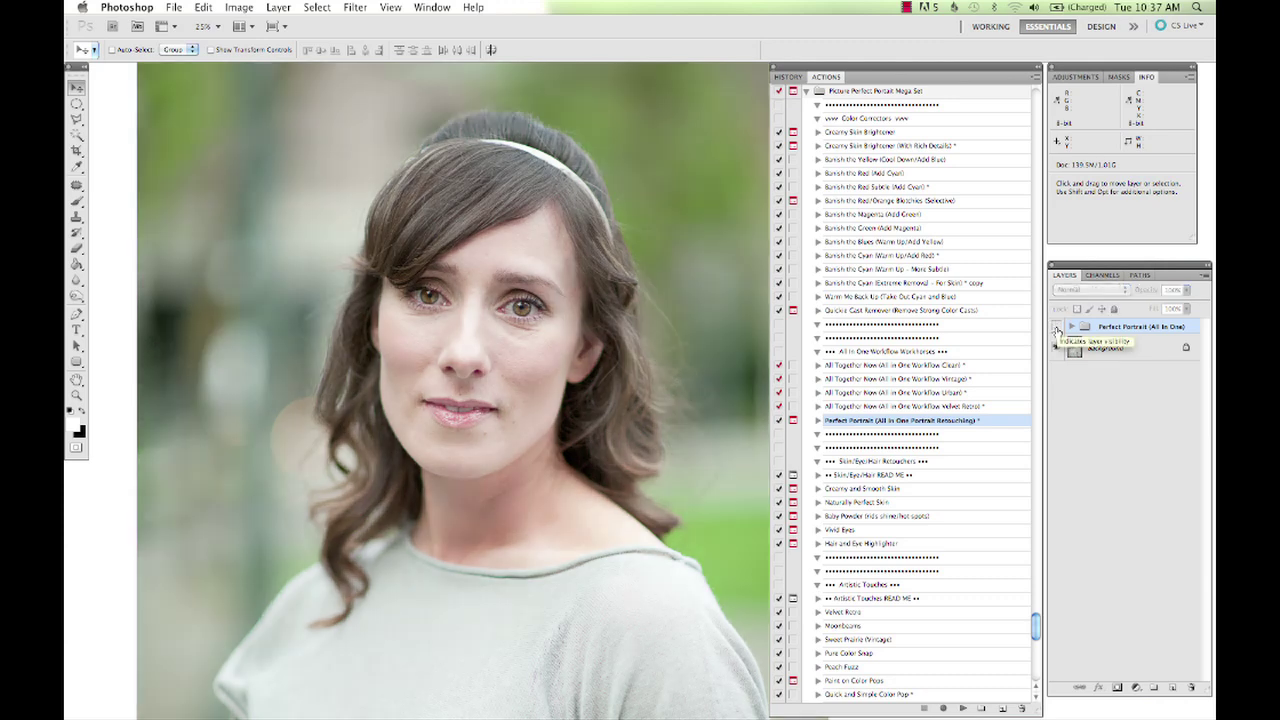
{"action": "left_click", "coordinate": [1056, 327]}
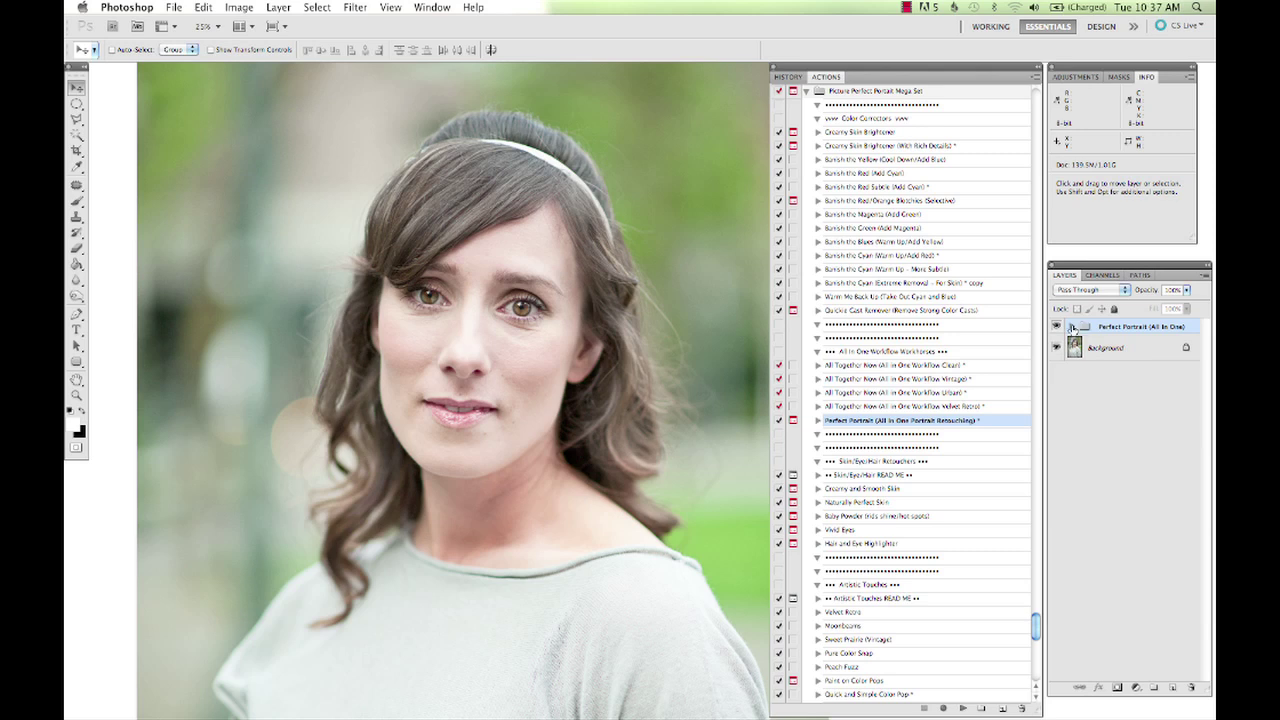
{"action": "left_click", "coordinate": [1072, 328]}
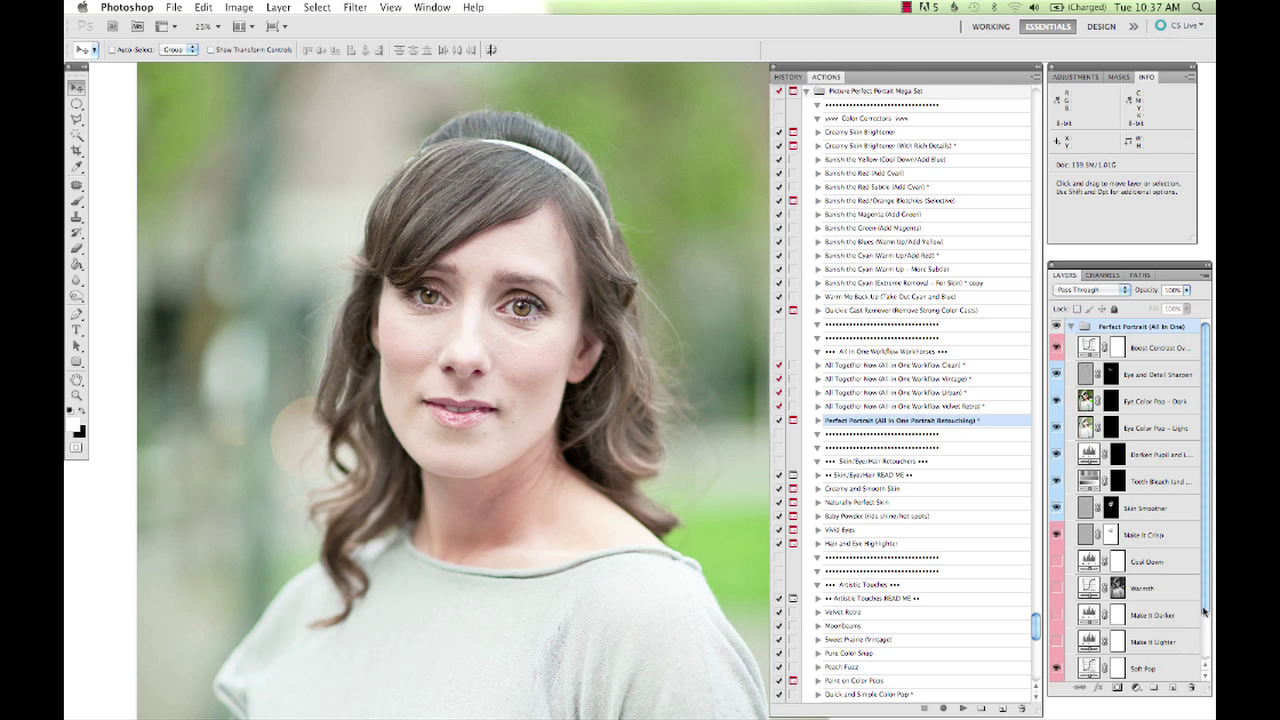
{"action": "scroll", "coordinate": [1205, 612], "scroll_direction": "down", "scroll_amount": 2}
{"action": "scroll", "coordinate": [1204, 666], "scroll_direction": "up", "scroll_amount": 2}
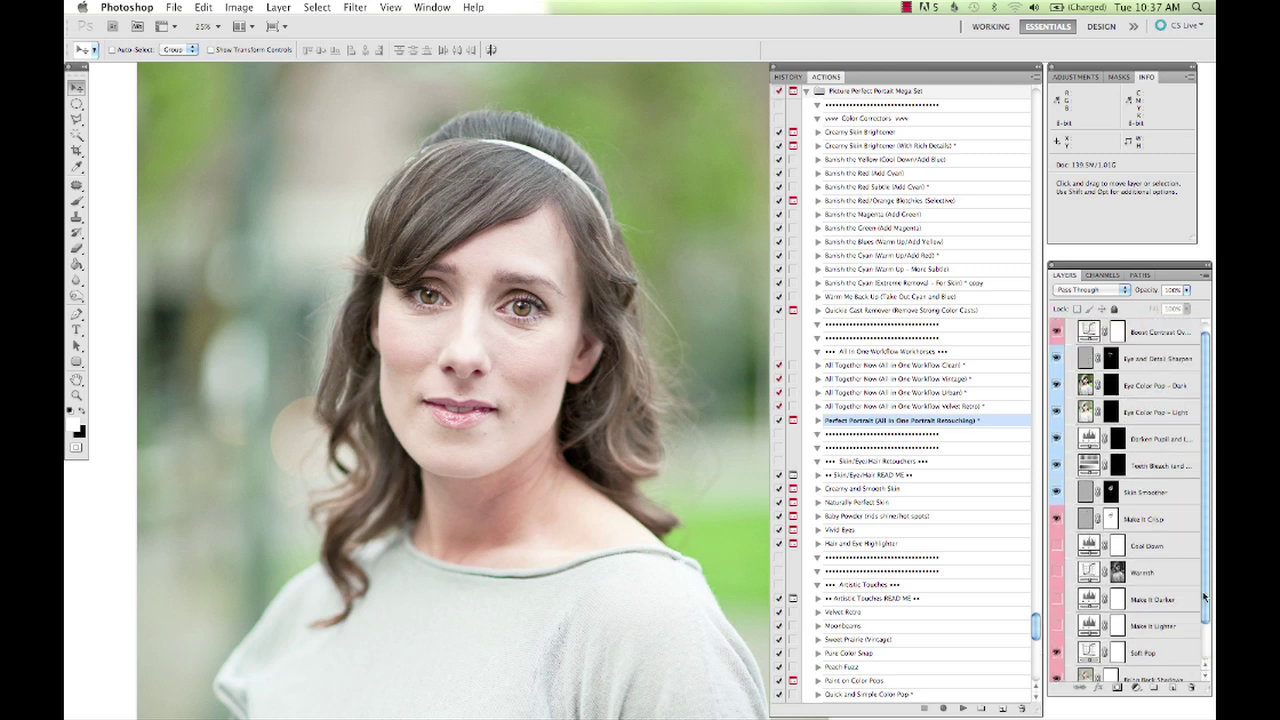
{"action": "left_click", "coordinate": [1069, 327]}
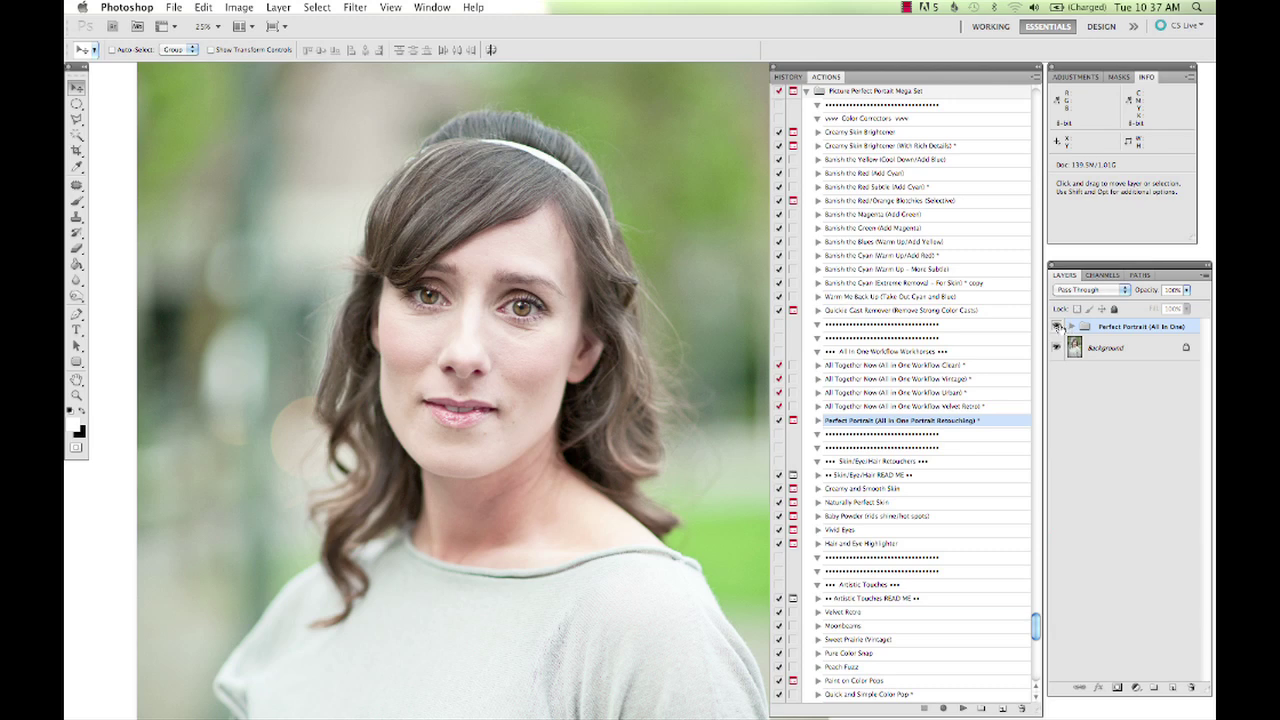
{"action": "left_click", "coordinate": [1057, 327]}
{"action": "left_click", "coordinate": [1057, 327]}
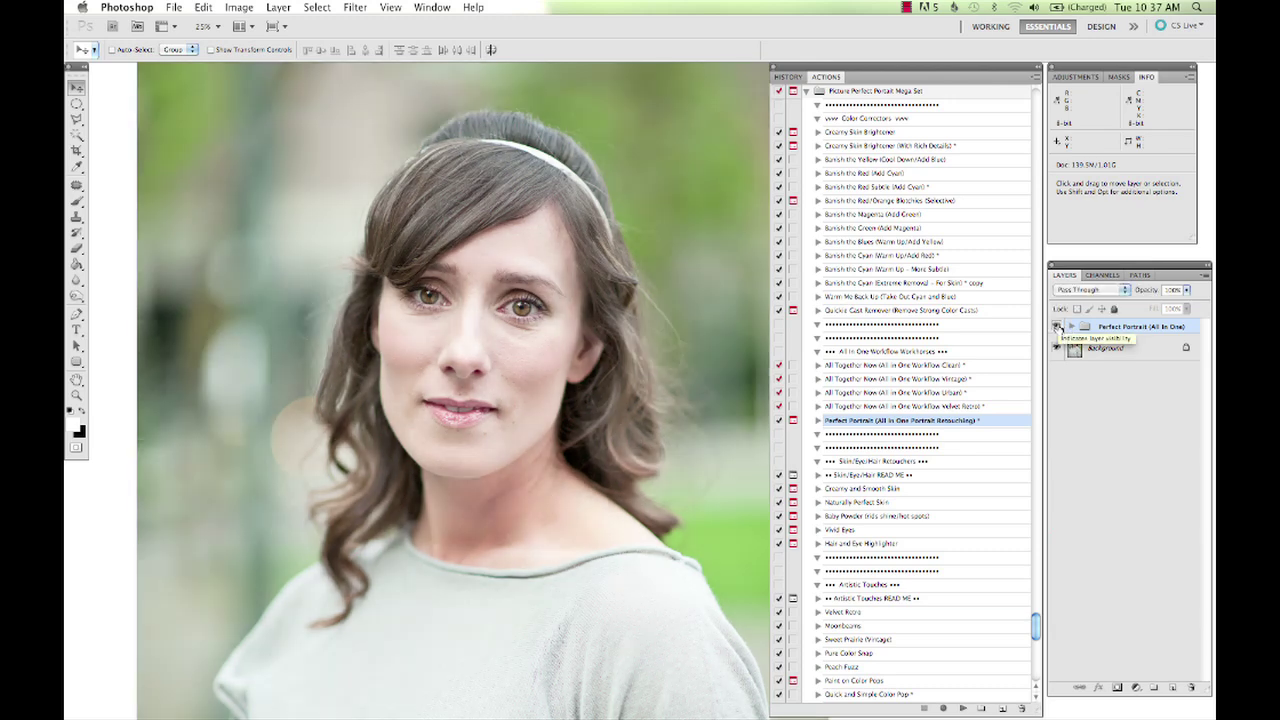